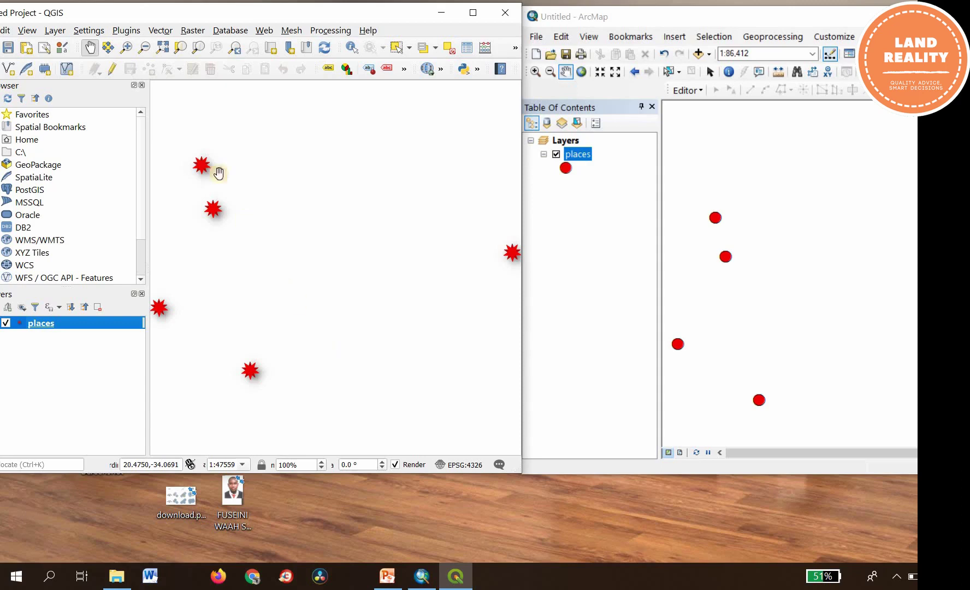
Open the Plugins menu in the QGIS menu bar.
left_click(130, 32)
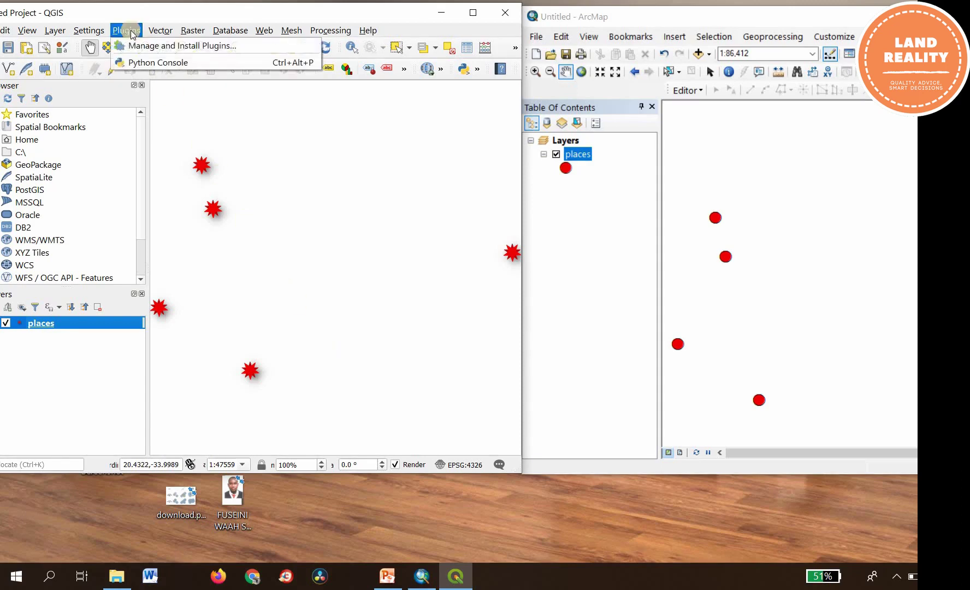
Search the plugin manager for 'mult' and install the Multi Ring Buffer plugin.
left_click(158, 46)
left_click(446, 218)
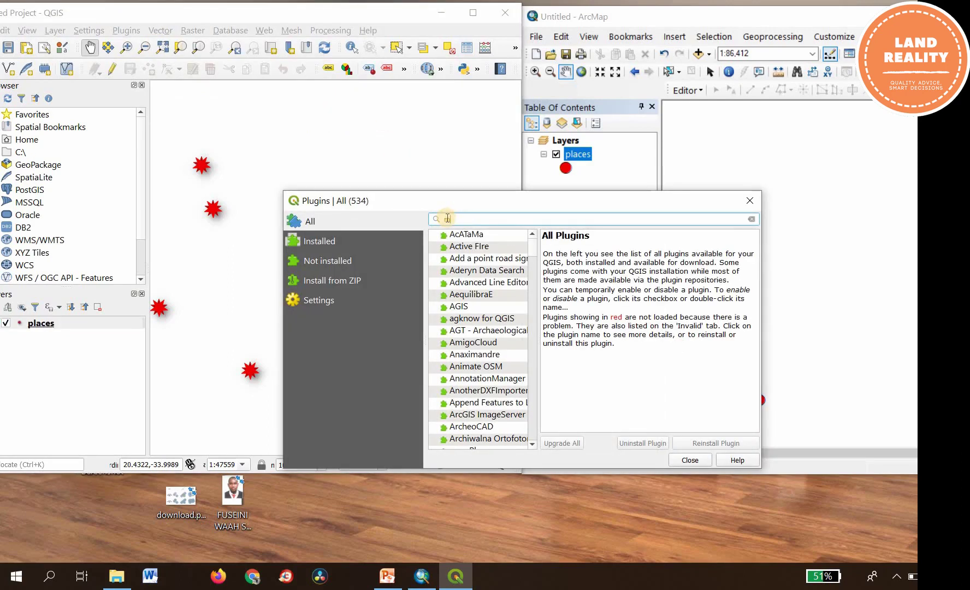
type("mul")
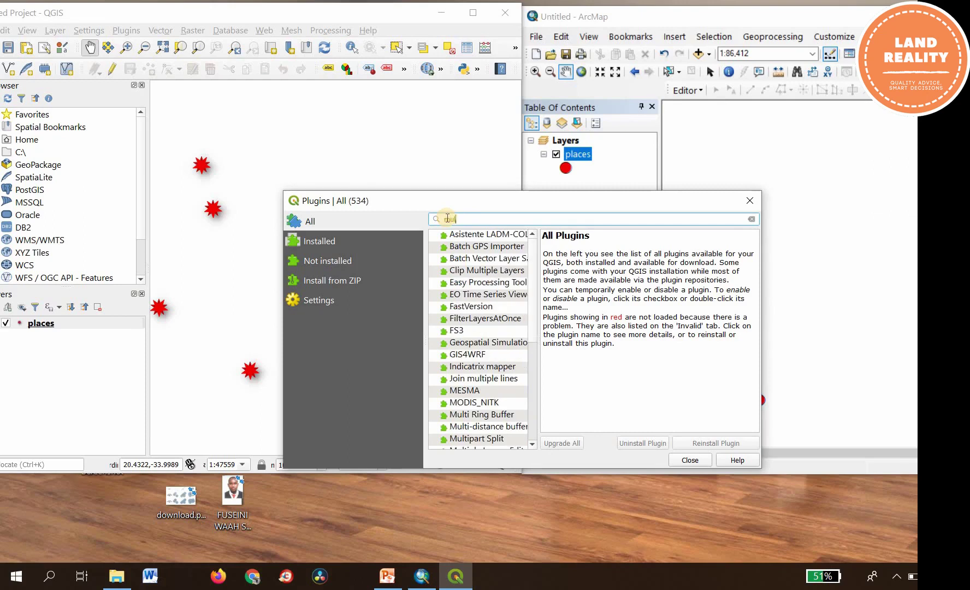
type("ti")
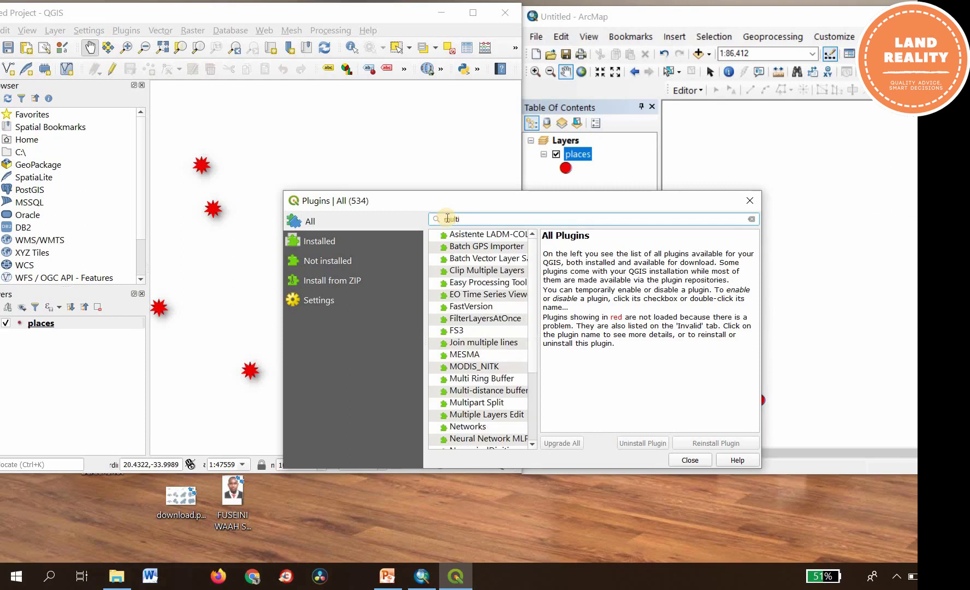
left_click(469, 379)
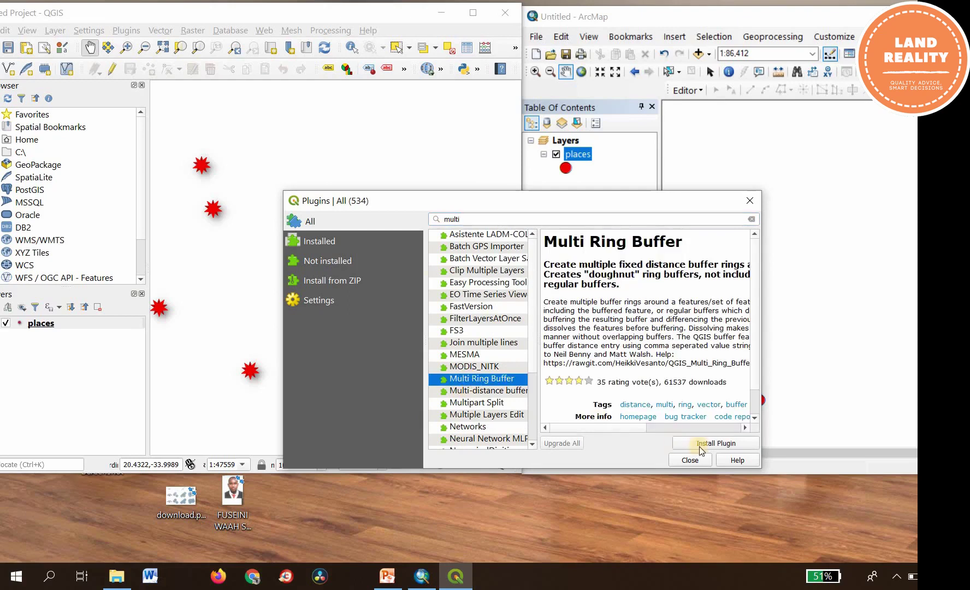
left_click(716, 443)
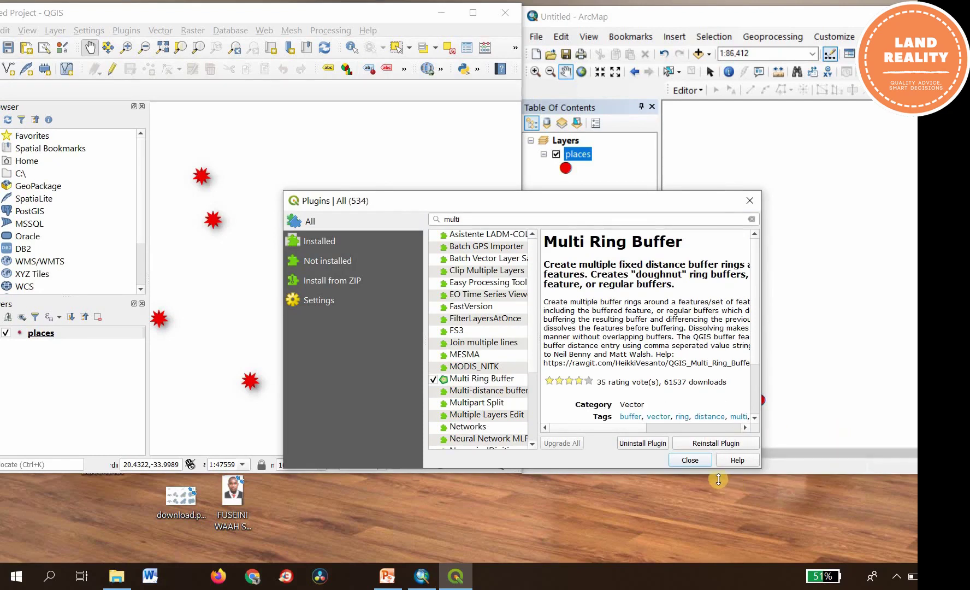
Close the plugin manager and widen the QGIS window.
left_click(689, 460)
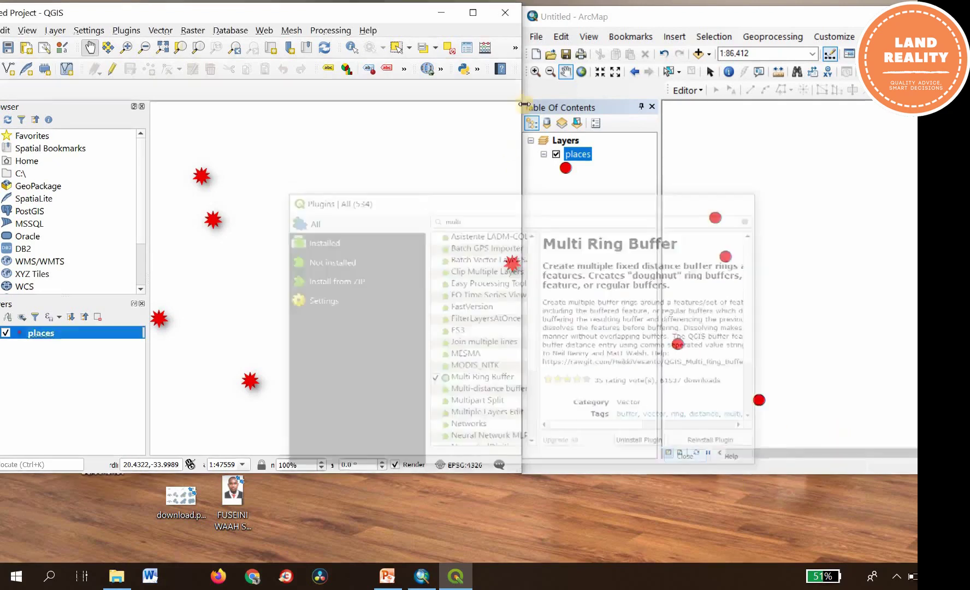
left_click_drag(523, 88, 630, 109)
left_click_drag(697, 110, 701, 110)
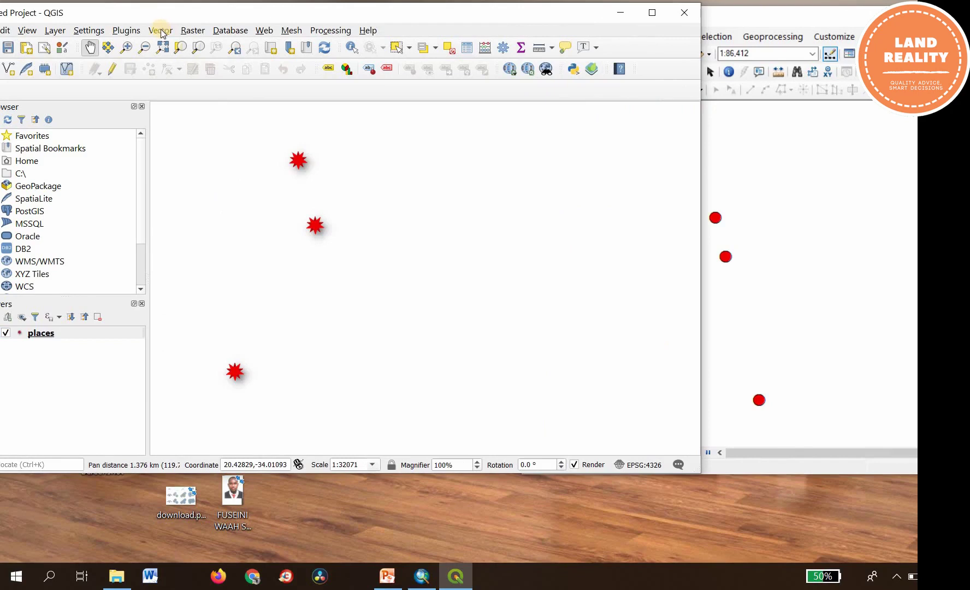
Set up Multi Ring Buffer on places with buffer distance 10 and 5 rings.
left_click(161, 30)
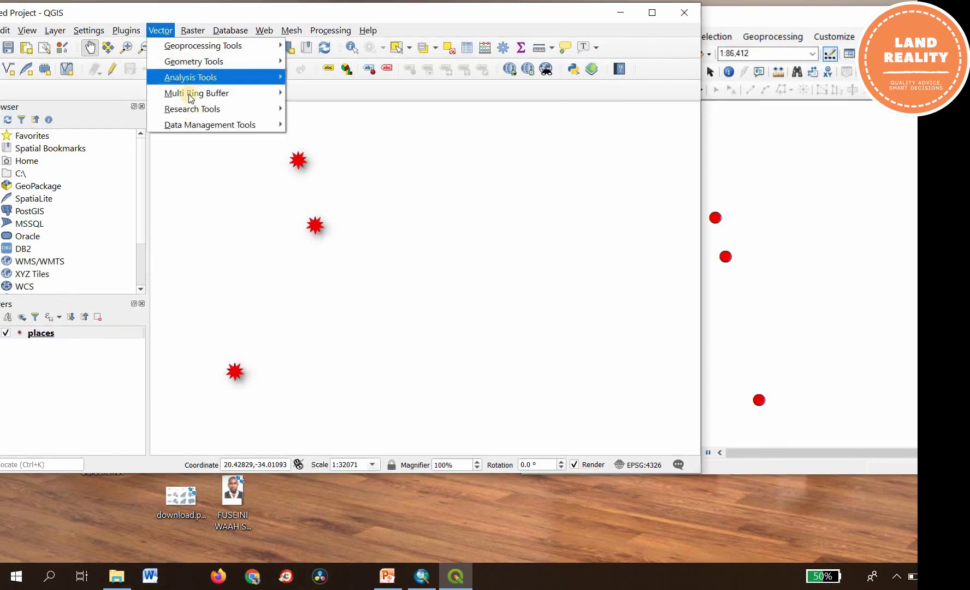
mouse_move(188, 94)
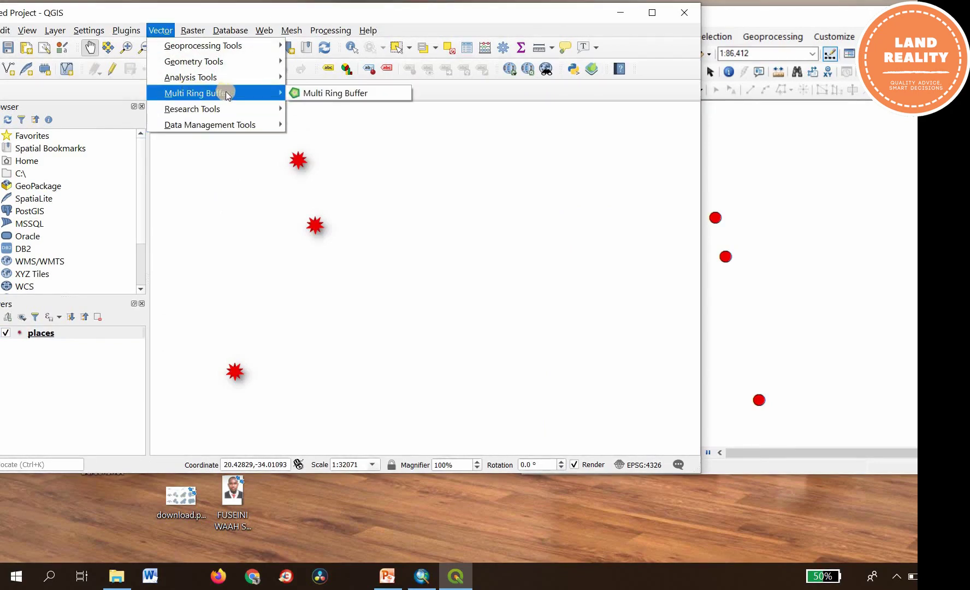
left_click(325, 94)
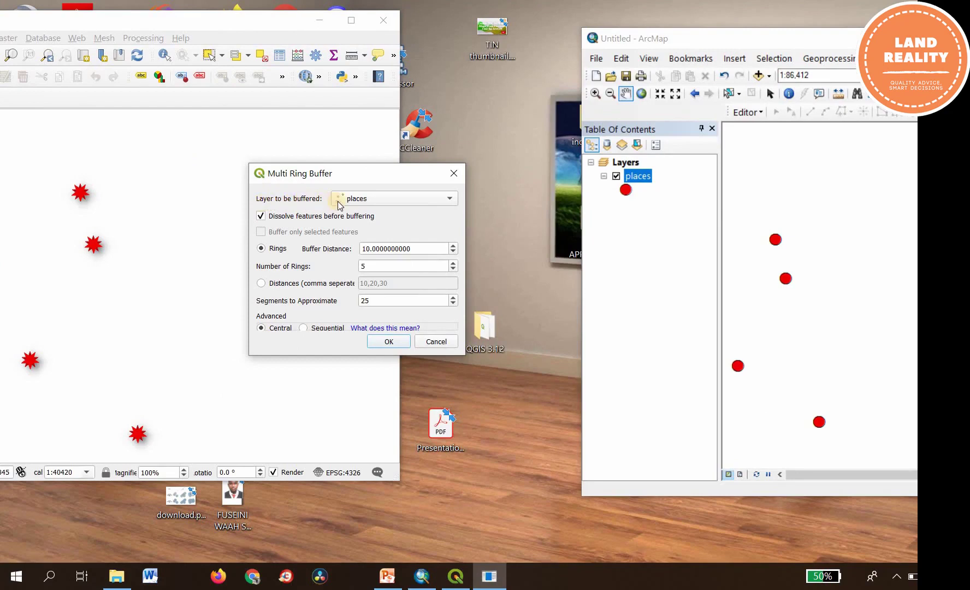
left_click(379, 200)
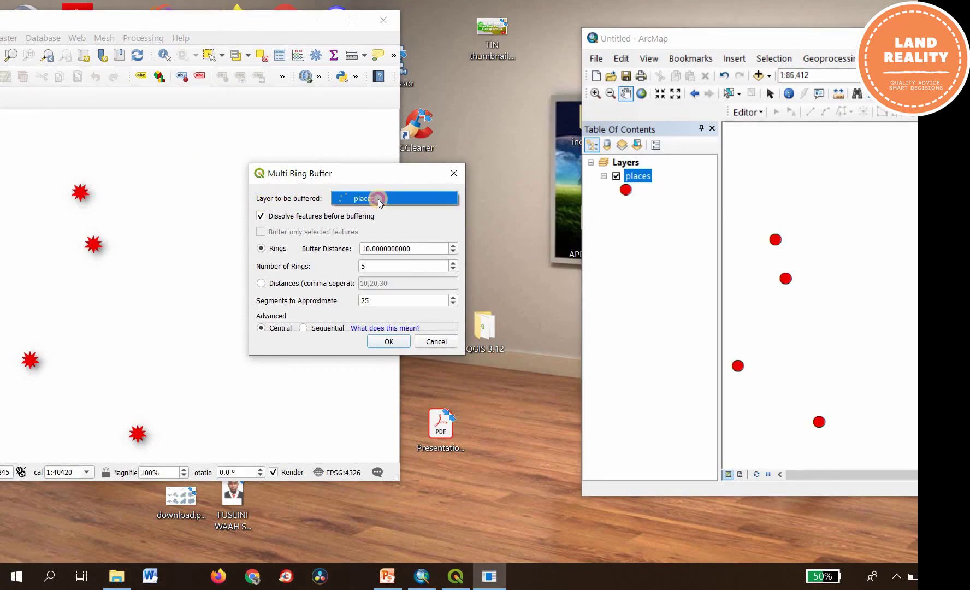
left_click(342, 216)
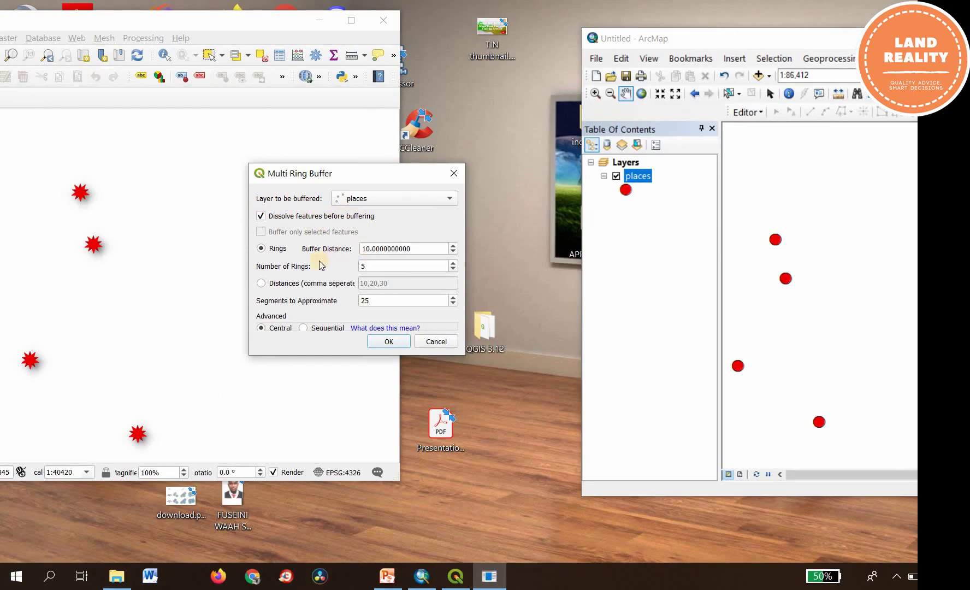
left_click(370, 249)
left_click(364, 267)
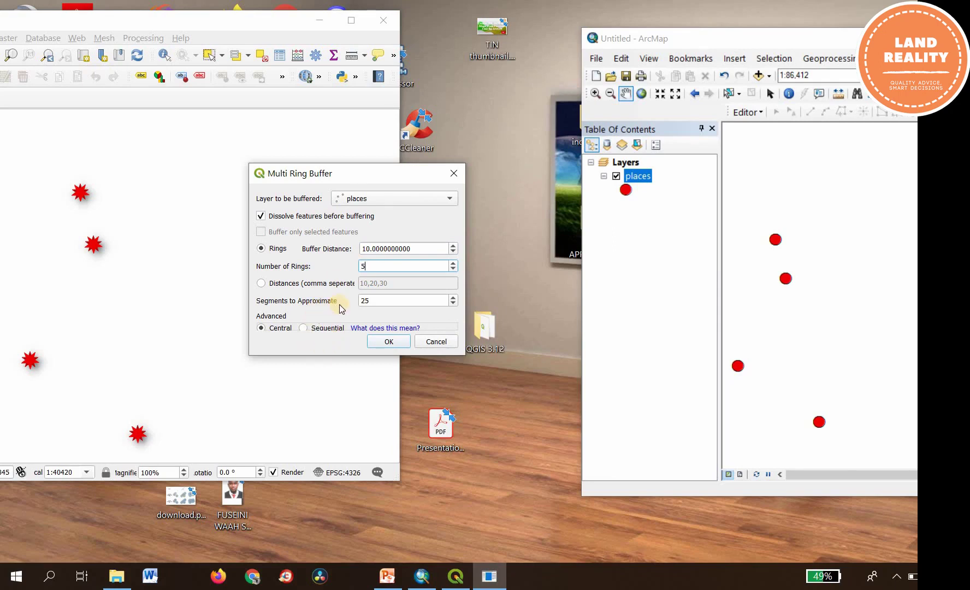
Run the buffer and zoom to the places_MultiRingBuffer layer's full extent.
left_click(391, 341)
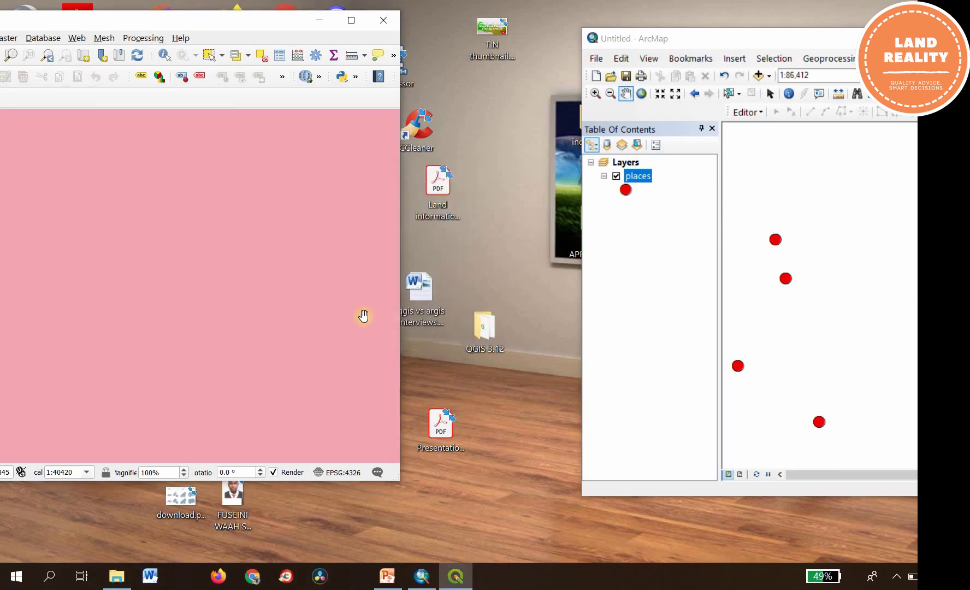
left_click_drag(283, 20, 544, 10)
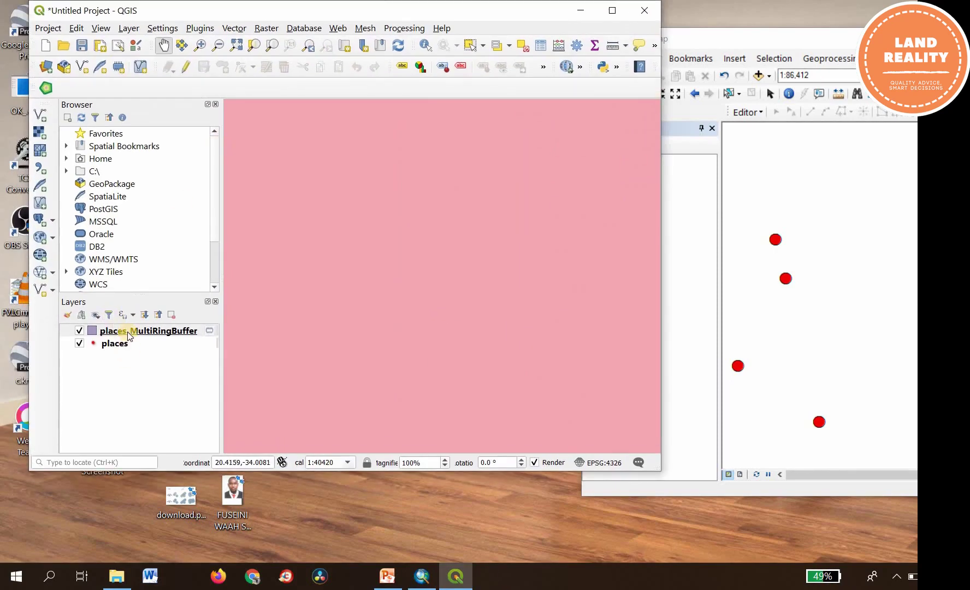
right_click(130, 331)
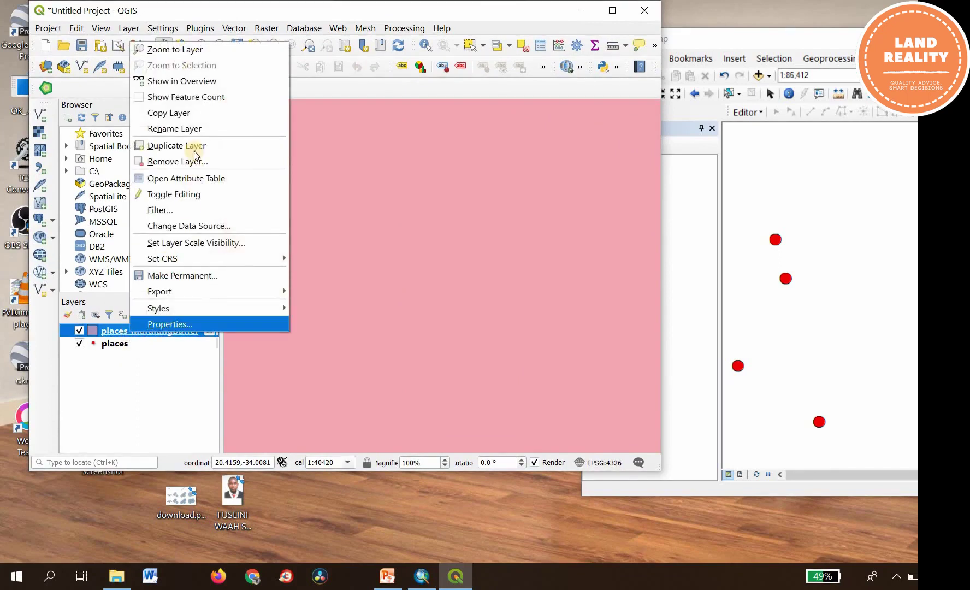
left_click(175, 51)
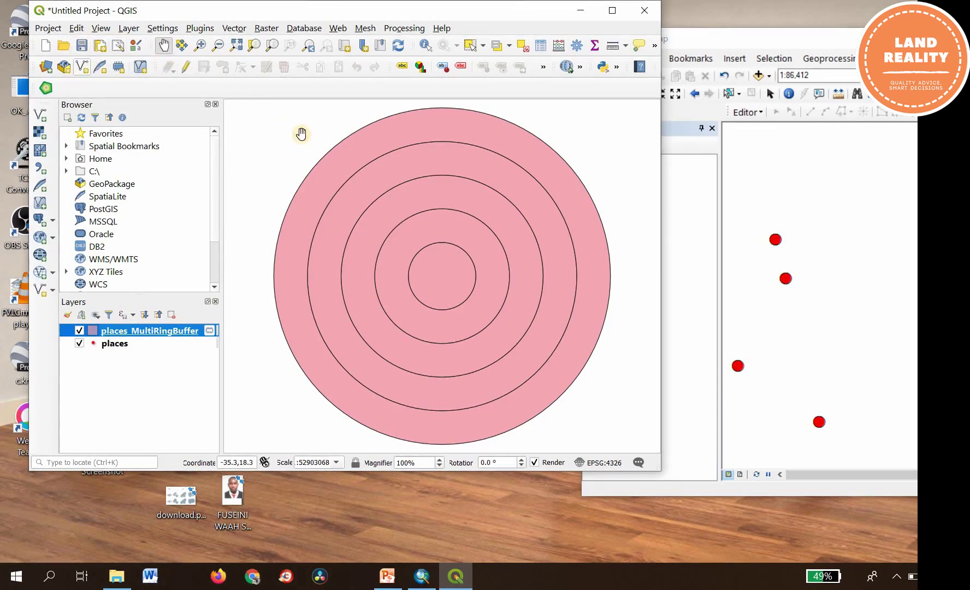
Zoom in and out to inspect the five concentric pink rings.
scroll(455, 268, "up", 1)
scroll(455, 267, "up", 1)
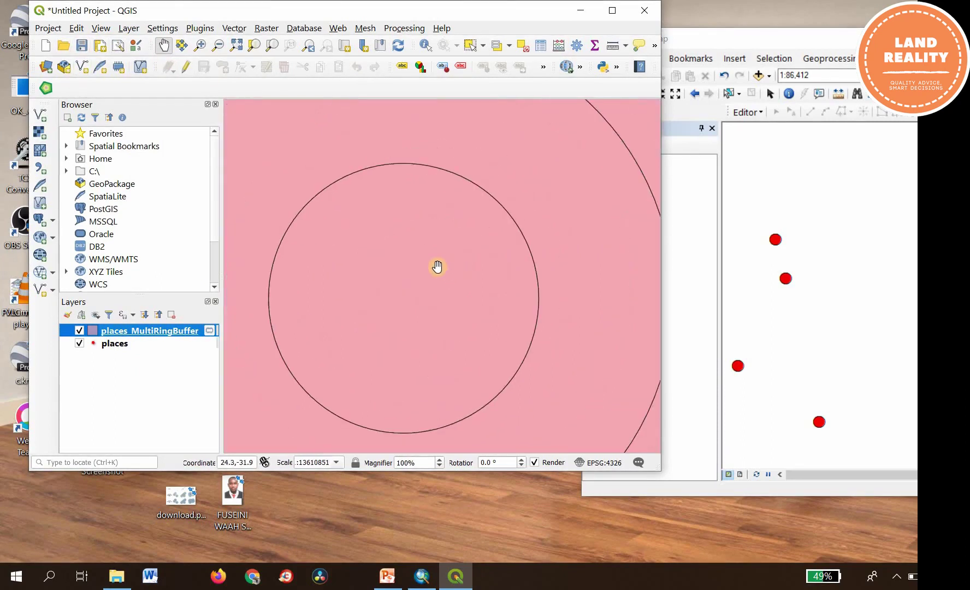
scroll(436, 268, "up", 4)
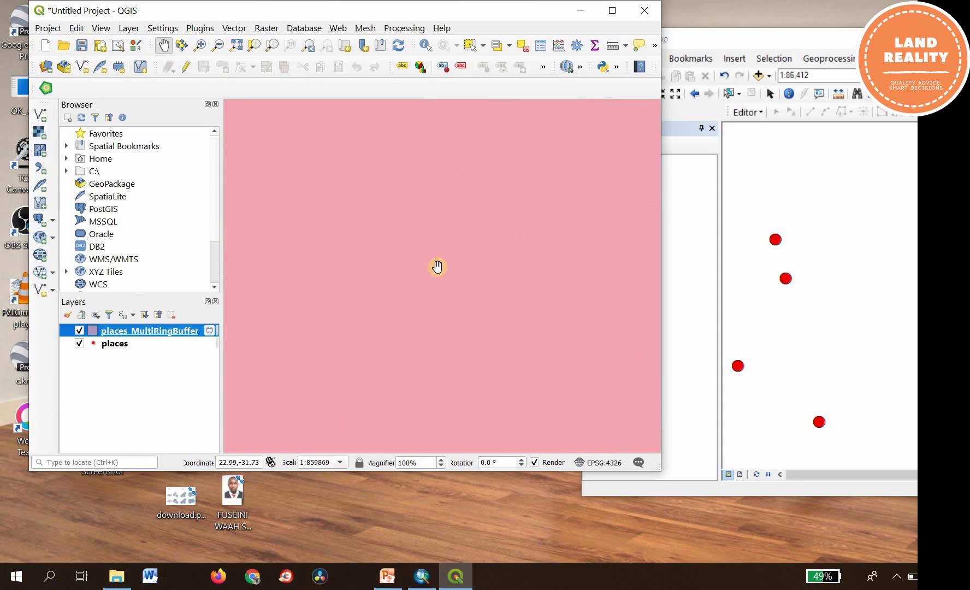
scroll(437, 267, "down", 3)
scroll(437, 267, "down", 2)
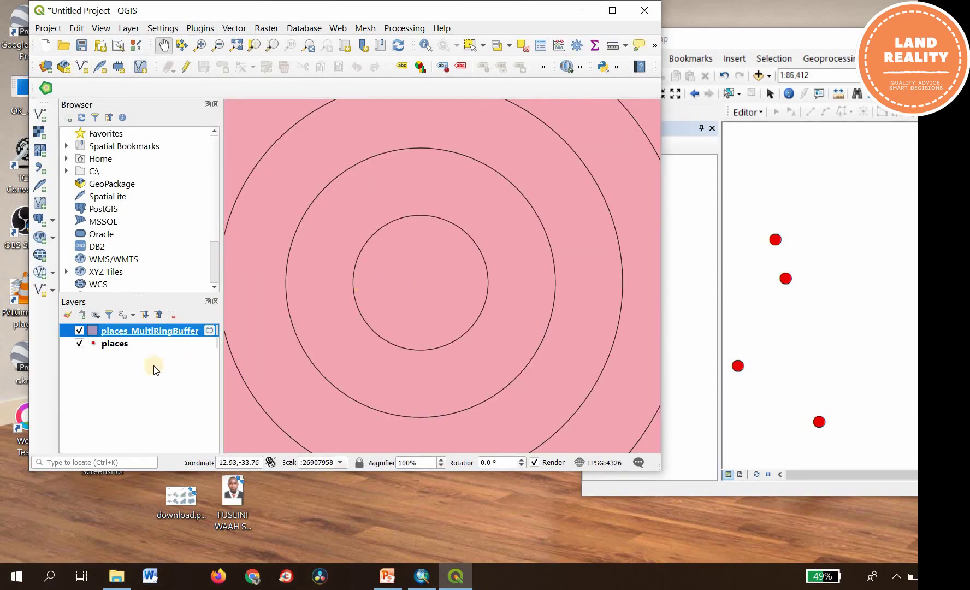
Open the buffer layer's Symbology and look at the Simple fill symbol layer type list.
double_click(93, 331)
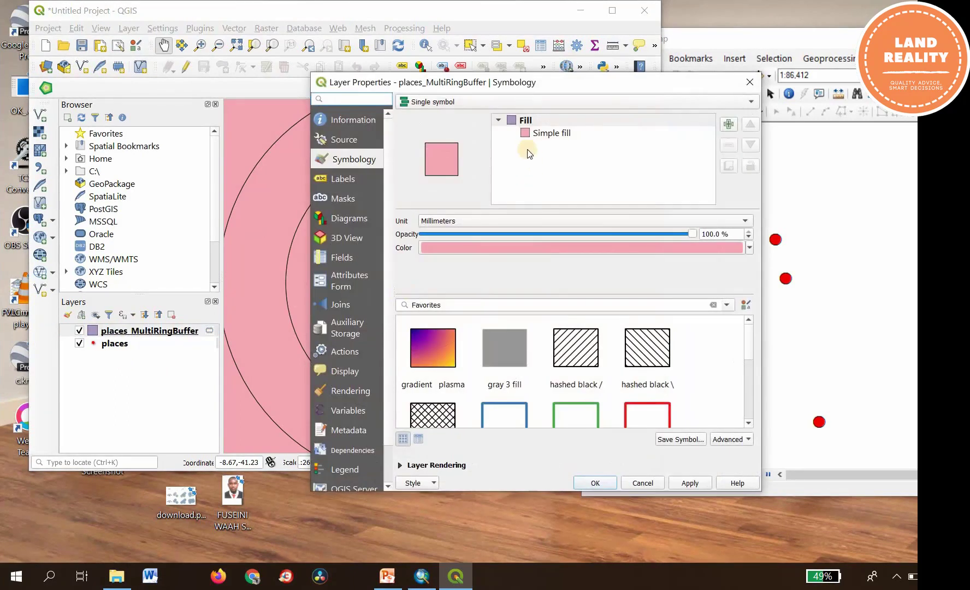
left_click(527, 134)
left_click(528, 134)
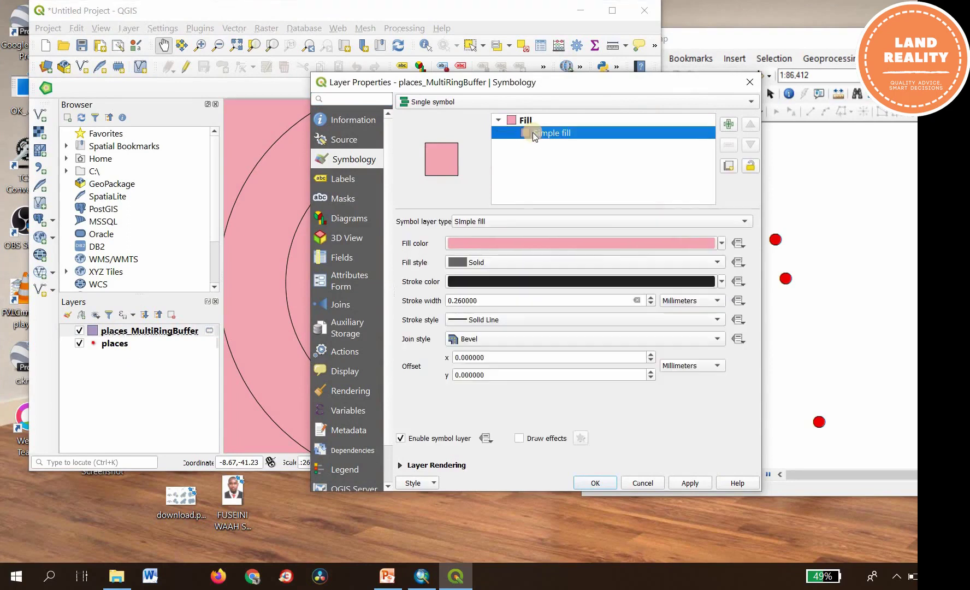
left_click(739, 220)
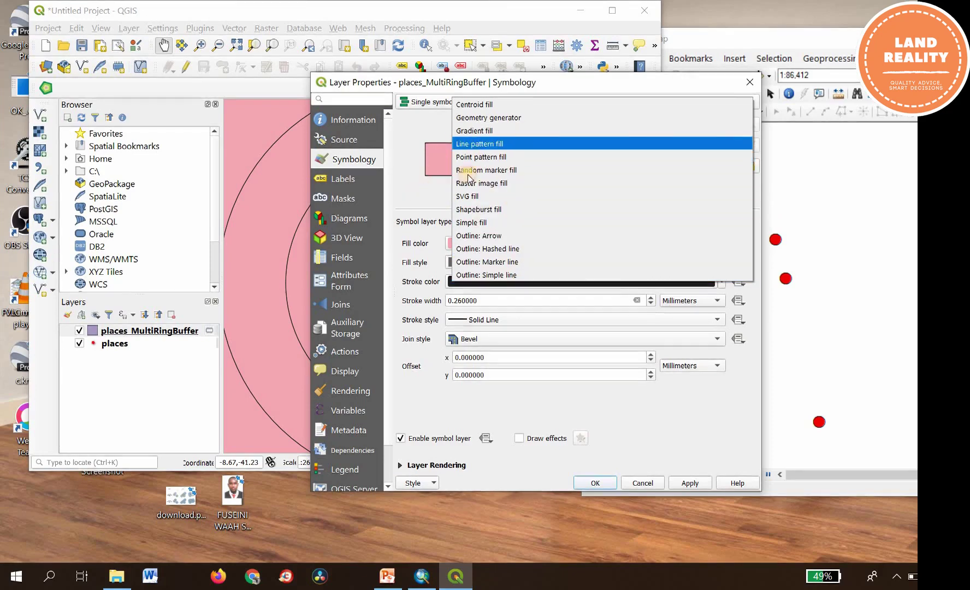
key("Escape")
Set the Simple fill style to No Brush, keep the stroke colour, and apply.
left_click(514, 121)
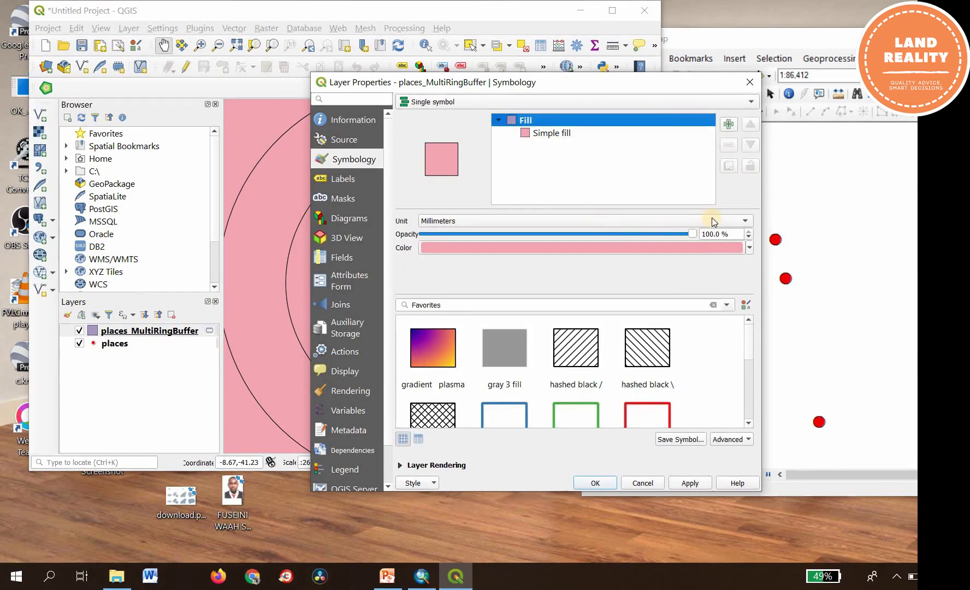
left_click(528, 136)
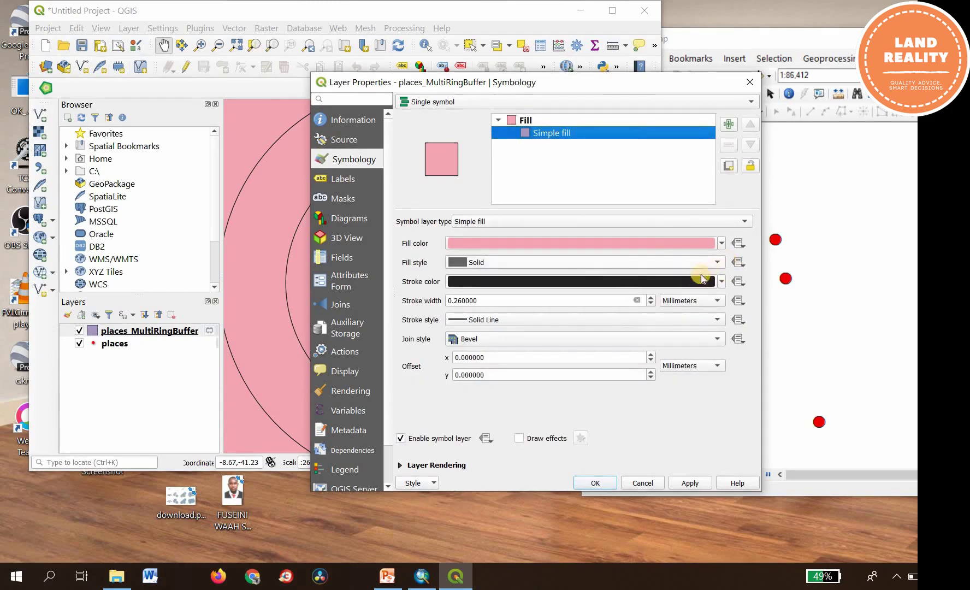
left_click(571, 265)
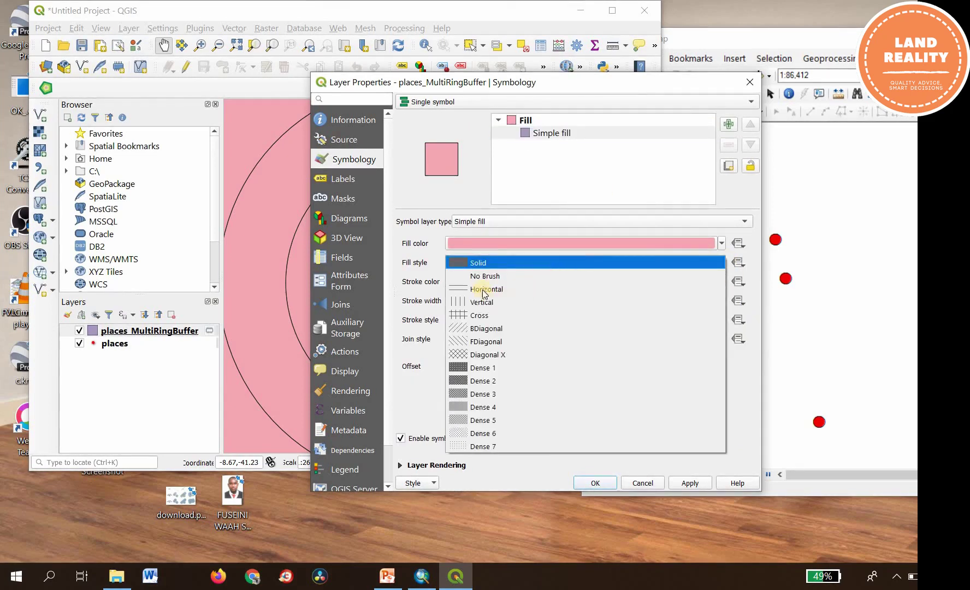
left_click(546, 276)
left_click(579, 281)
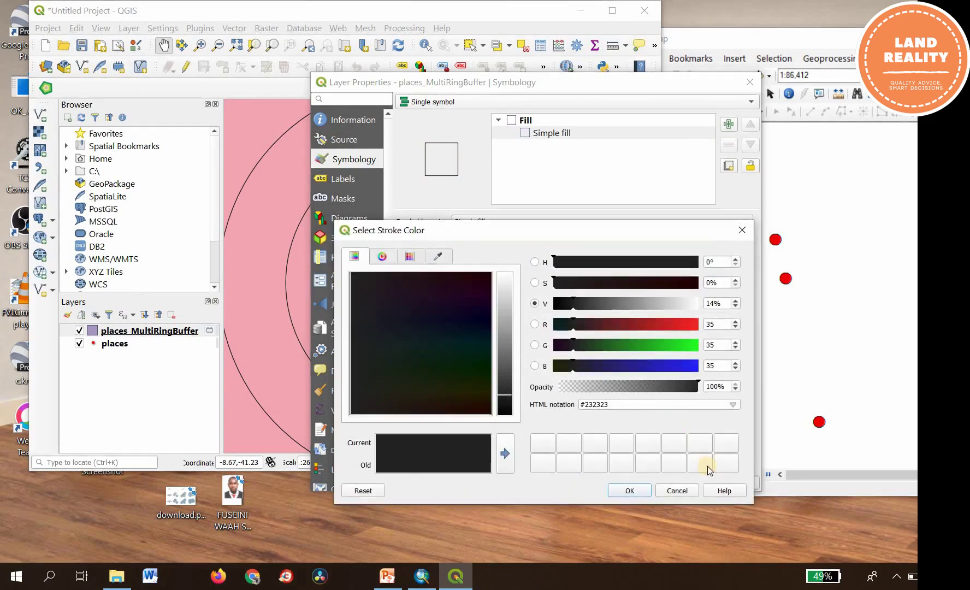
left_click(630, 490)
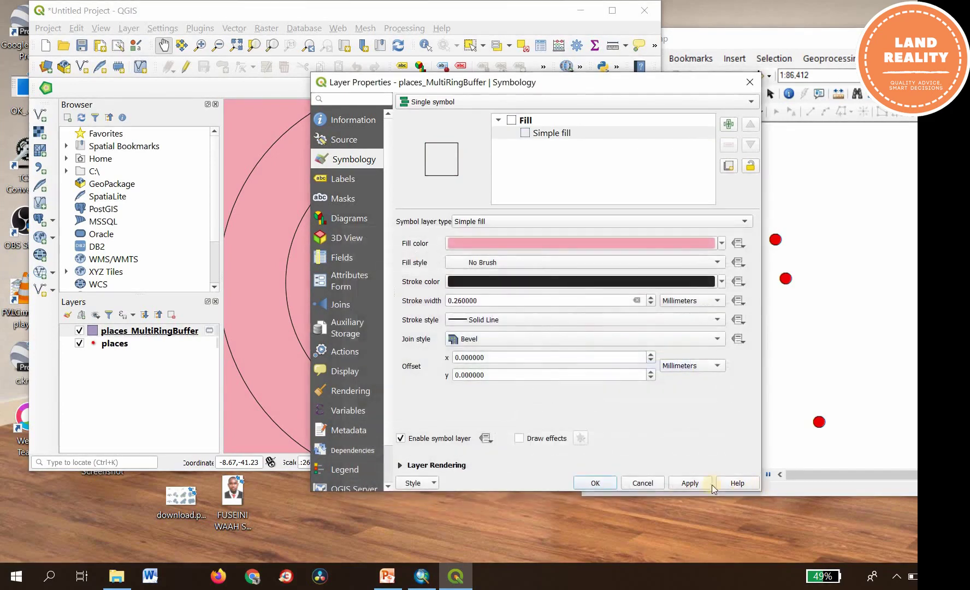
left_click(690, 483)
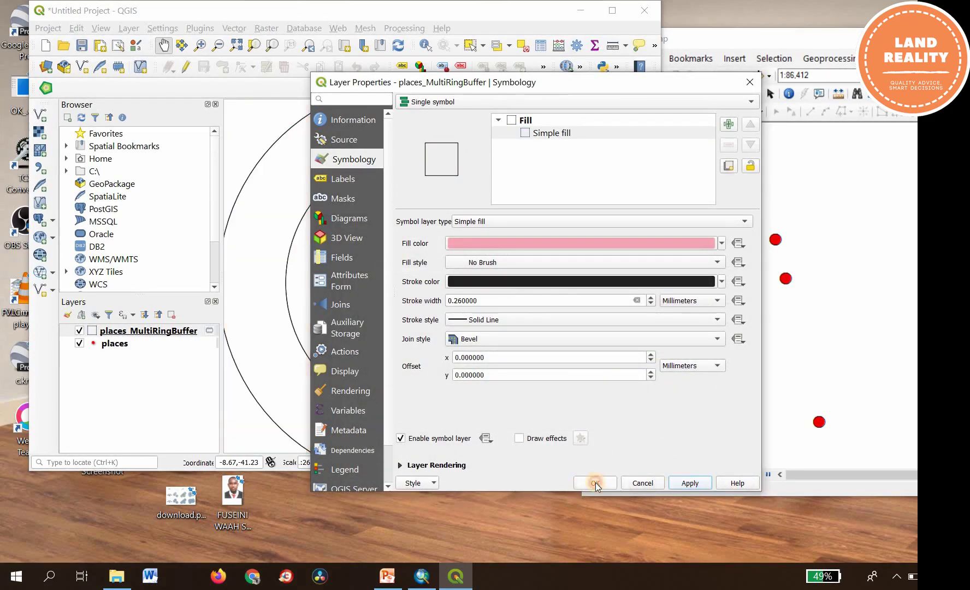
left_click(596, 482)
Zoom and pan the map to recentre the hollow buffer rings.
scroll(428, 298, "up", 1)
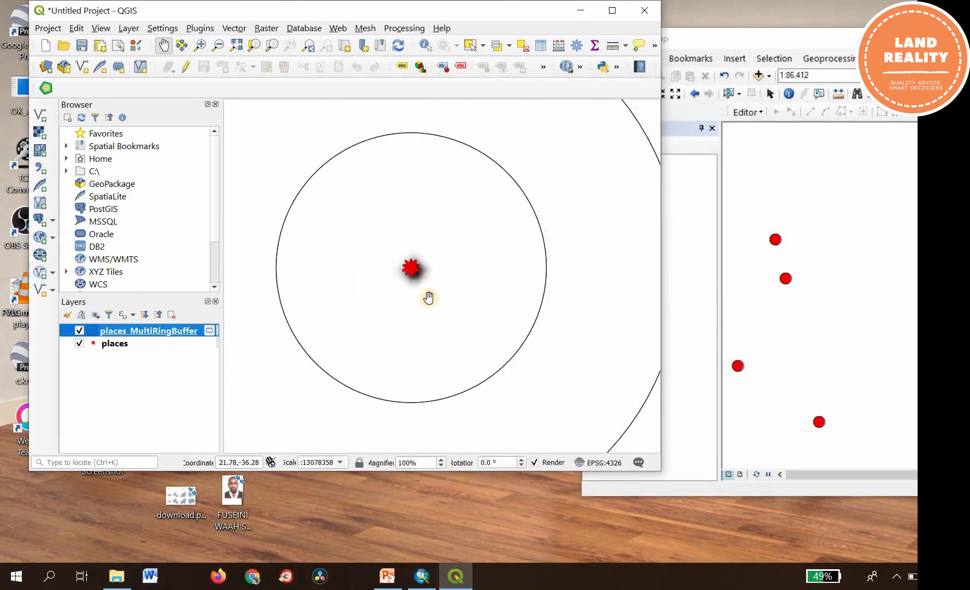
scroll(432, 303, "down", 2)
scroll(437, 312, "up", 4)
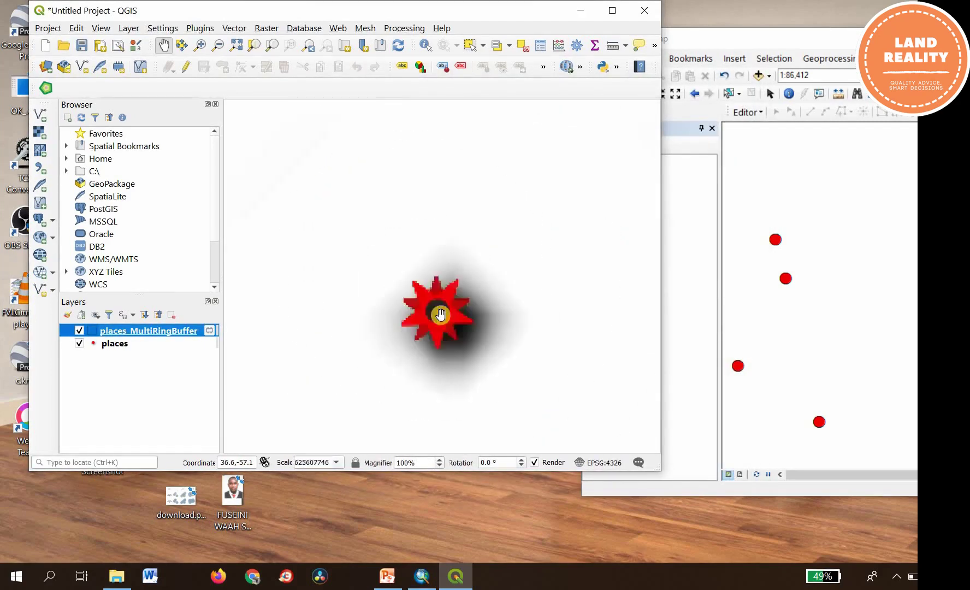
scroll(377, 273, "up", 1)
scroll(377, 273, "up", 1)
scroll(377, 273, "down", 7)
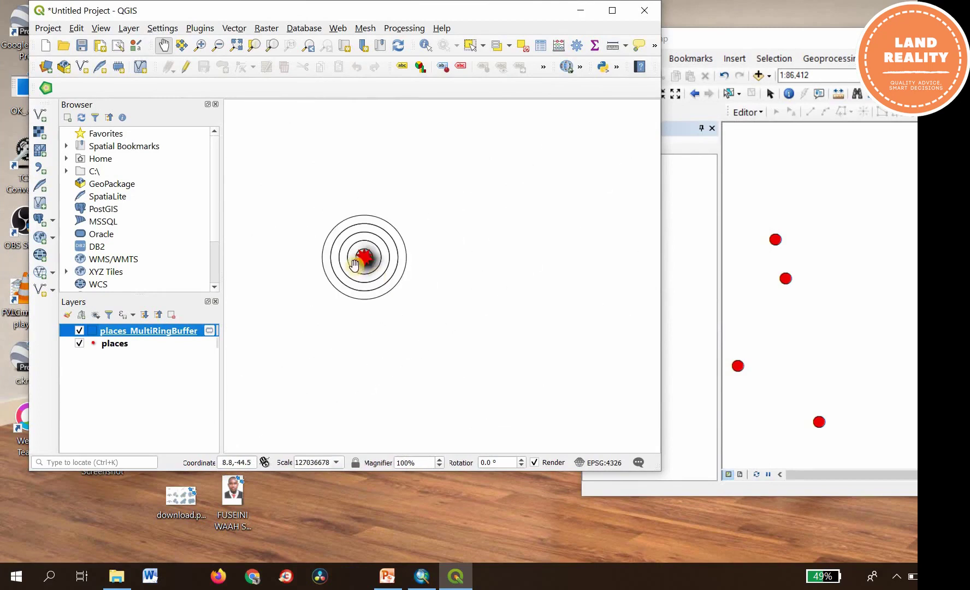
scroll(354, 265, "up", 2)
scroll(422, 259, "up", 1)
left_click_drag(471, 295, 424, 260)
scroll(424, 260, "down", 2)
scroll(423, 260, "up", 4)
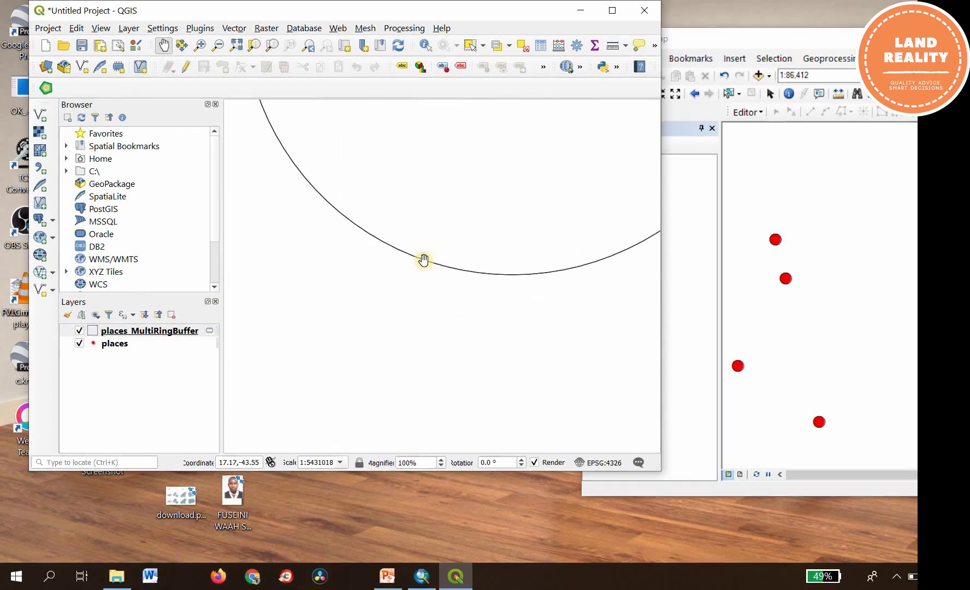
scroll(423, 260, "down", 4)
scroll(423, 260, "down", 2)
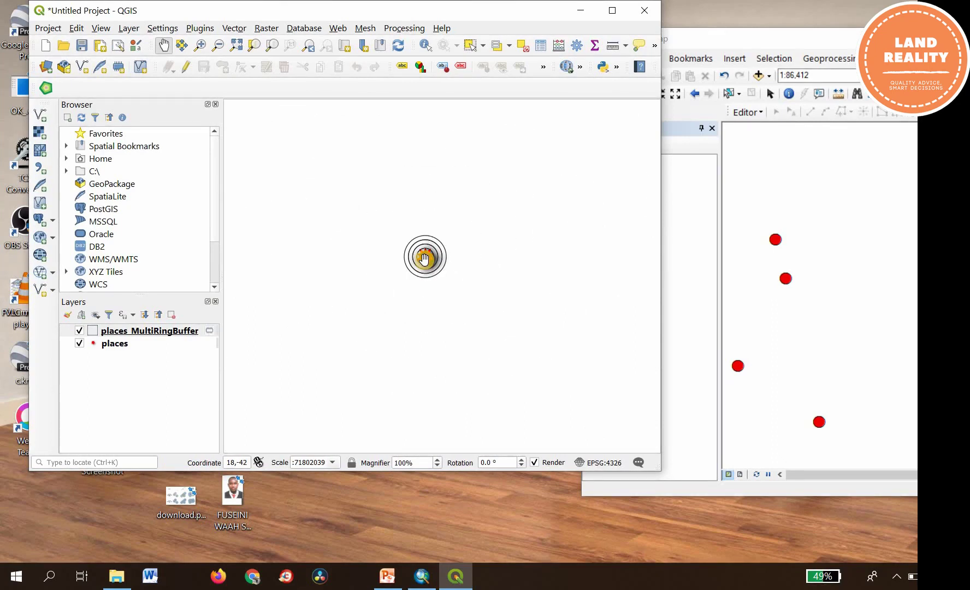
Zoom to the places layer, then to the full places_MultiRingBuffer extent.
right_click(115, 345)
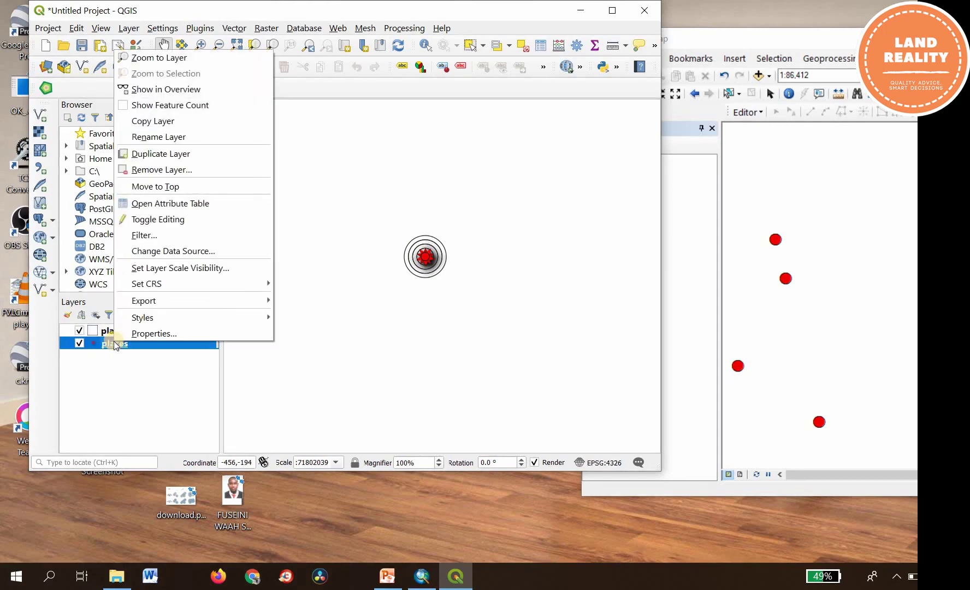
left_click(155, 58)
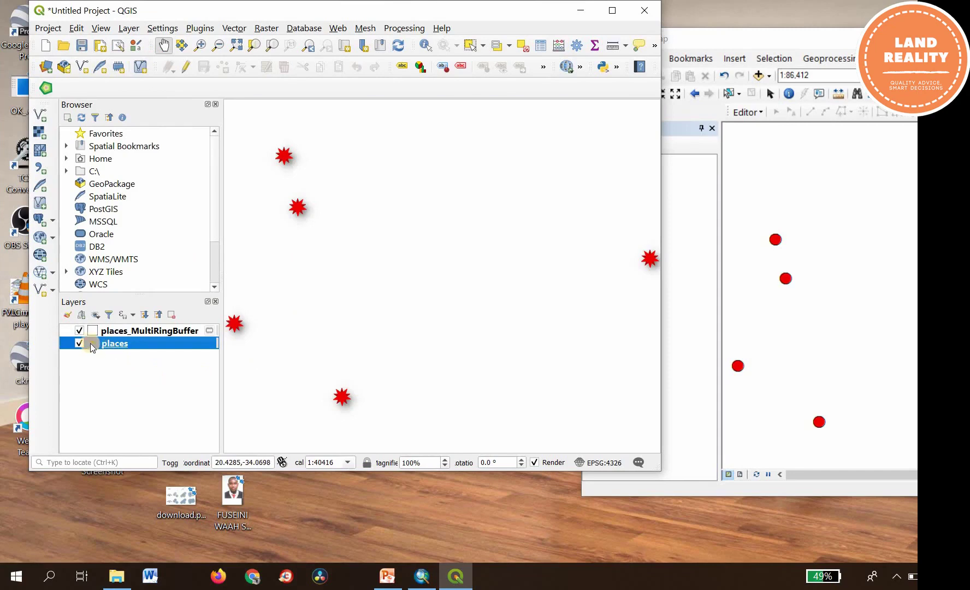
right_click(129, 332)
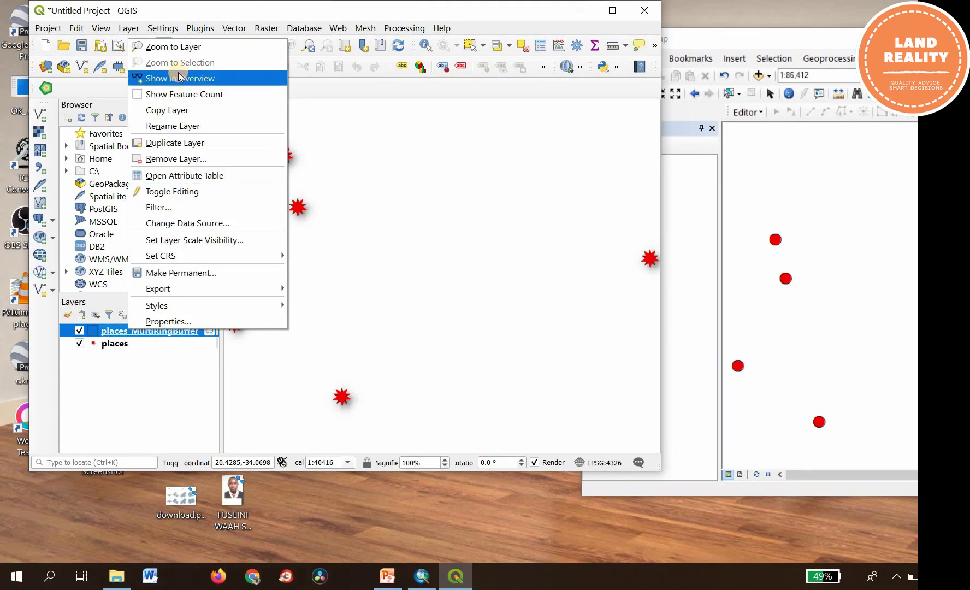
left_click(115, 345)
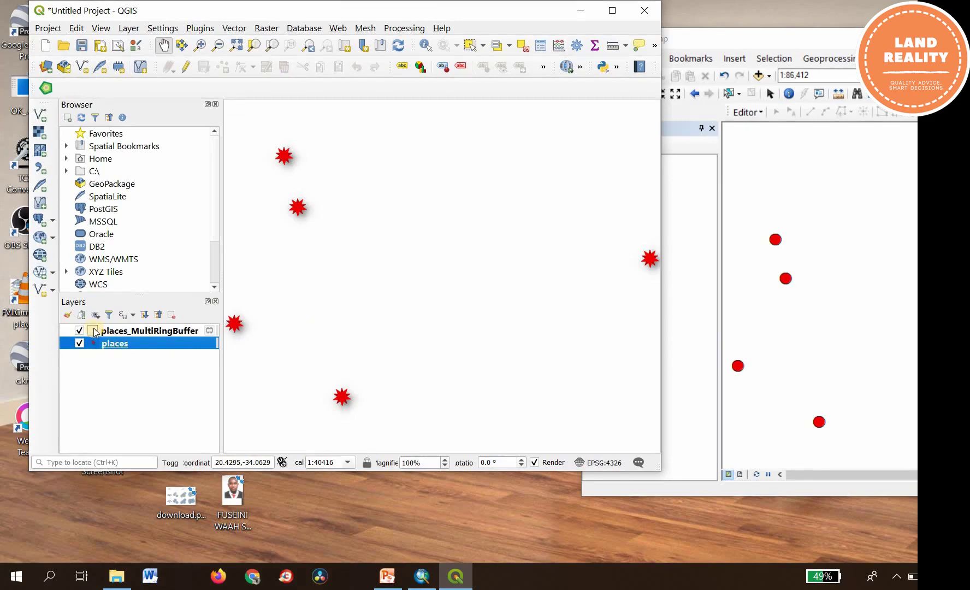
left_click(116, 346)
right_click(116, 346)
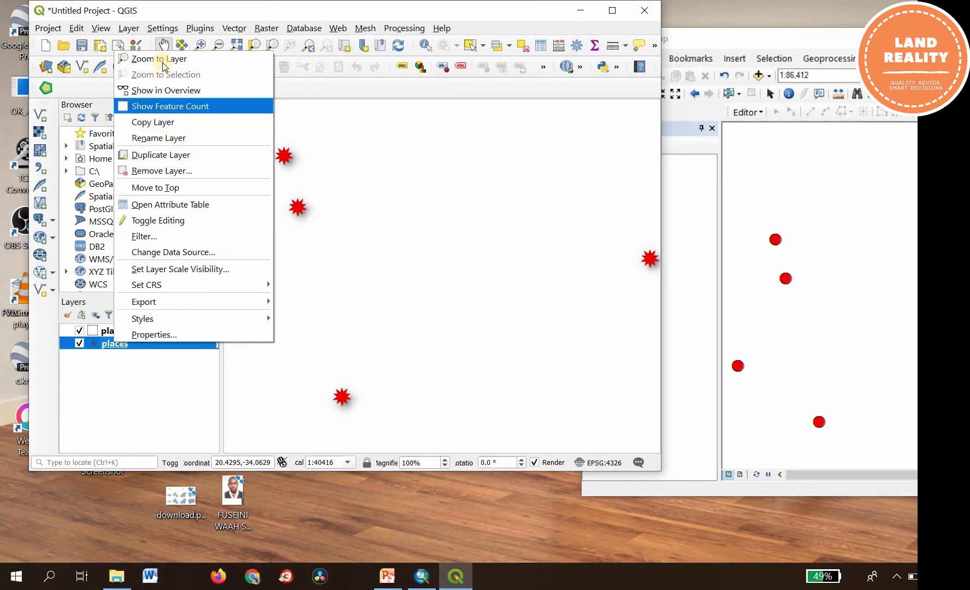
left_click(160, 91)
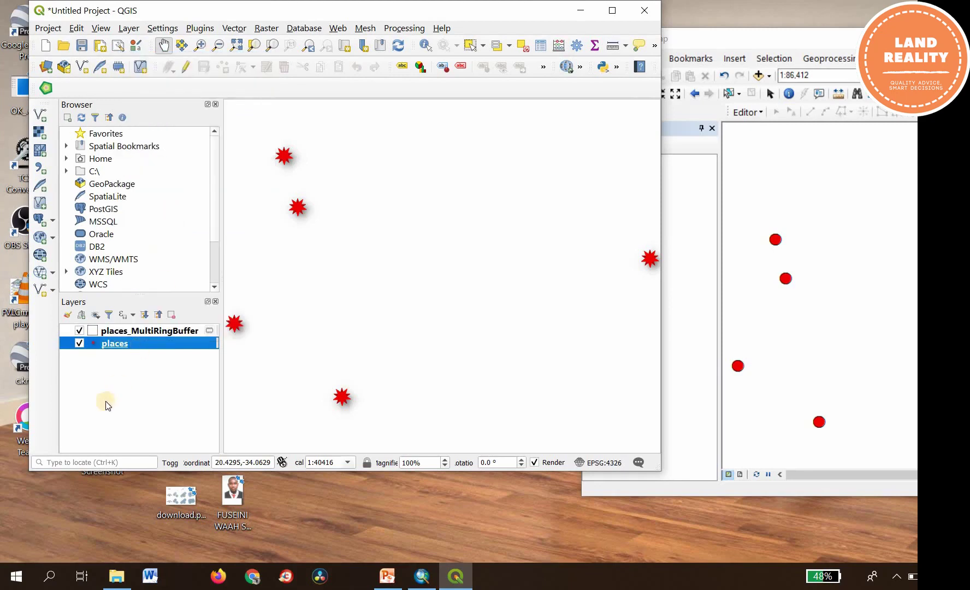
right_click(121, 334)
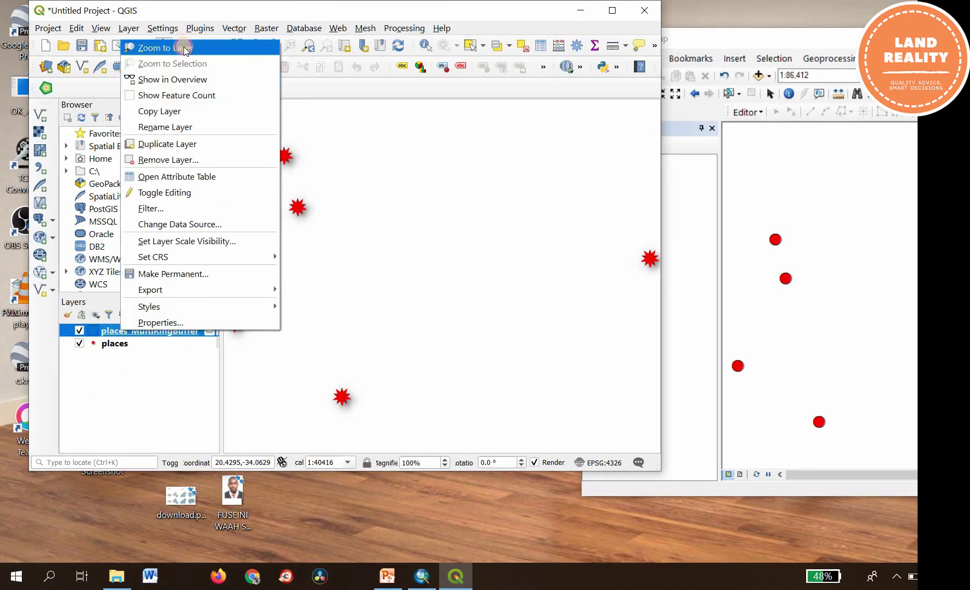
left_click(185, 48)
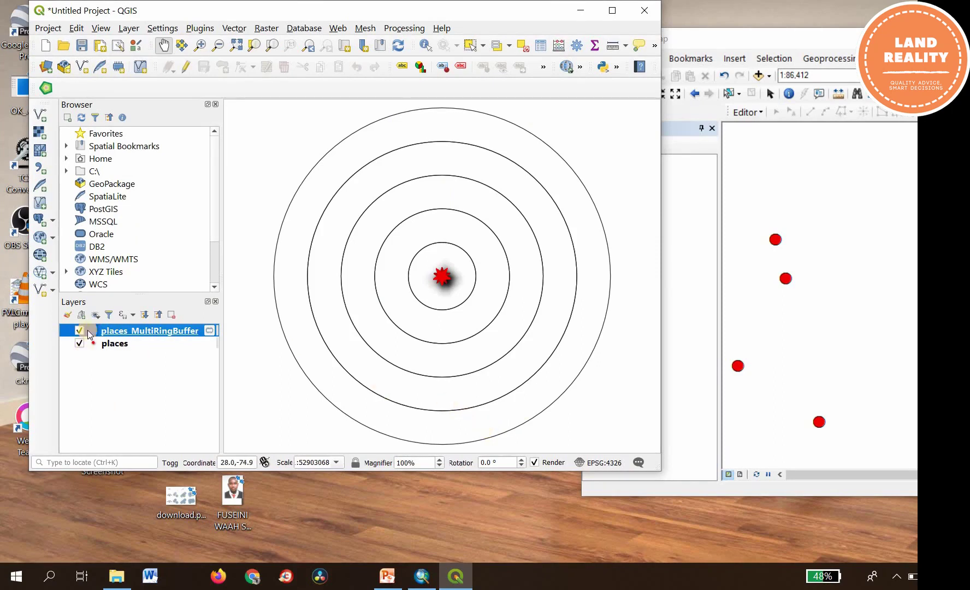
right_click(163, 331)
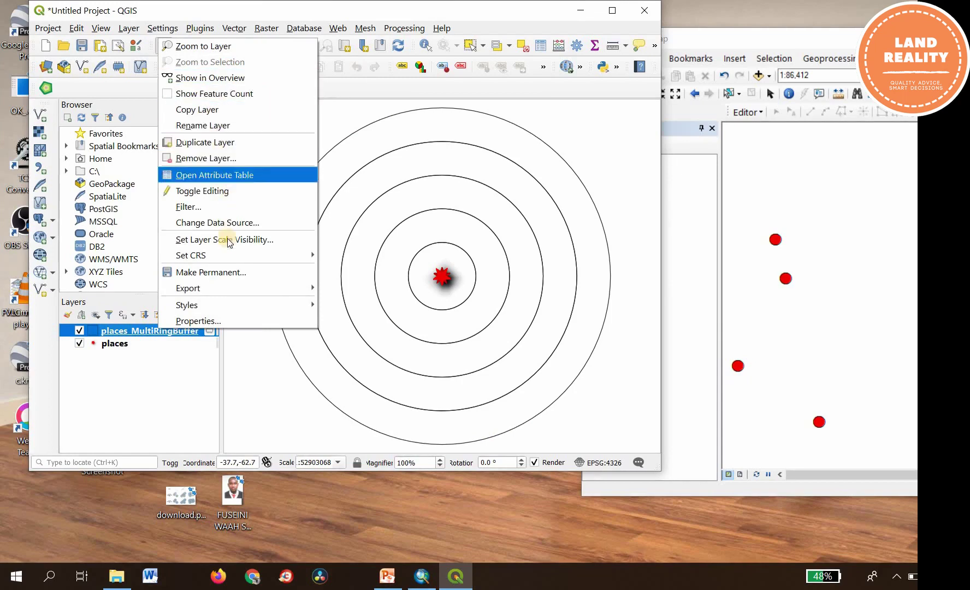
left_click(219, 175)
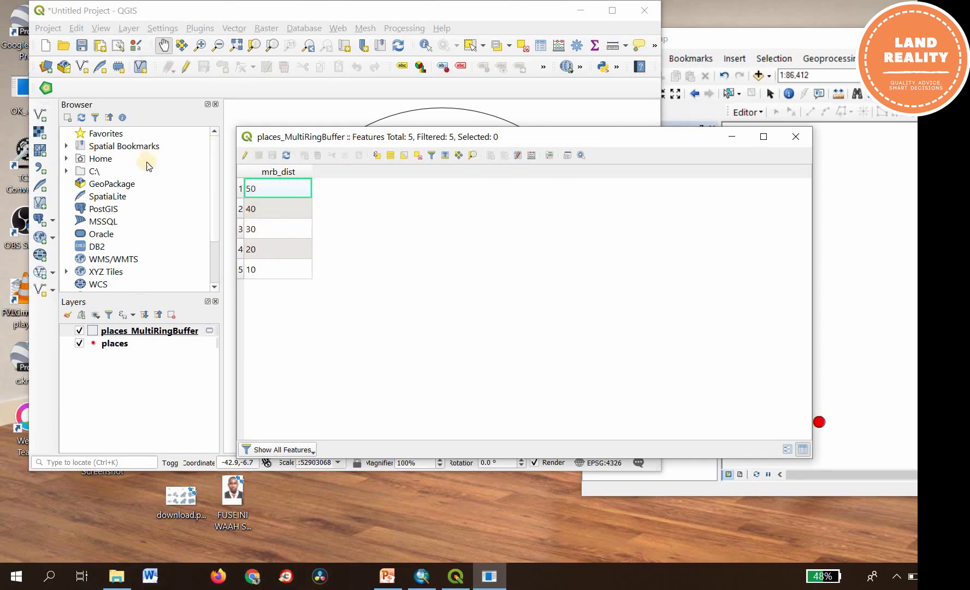
left_click(796, 136)
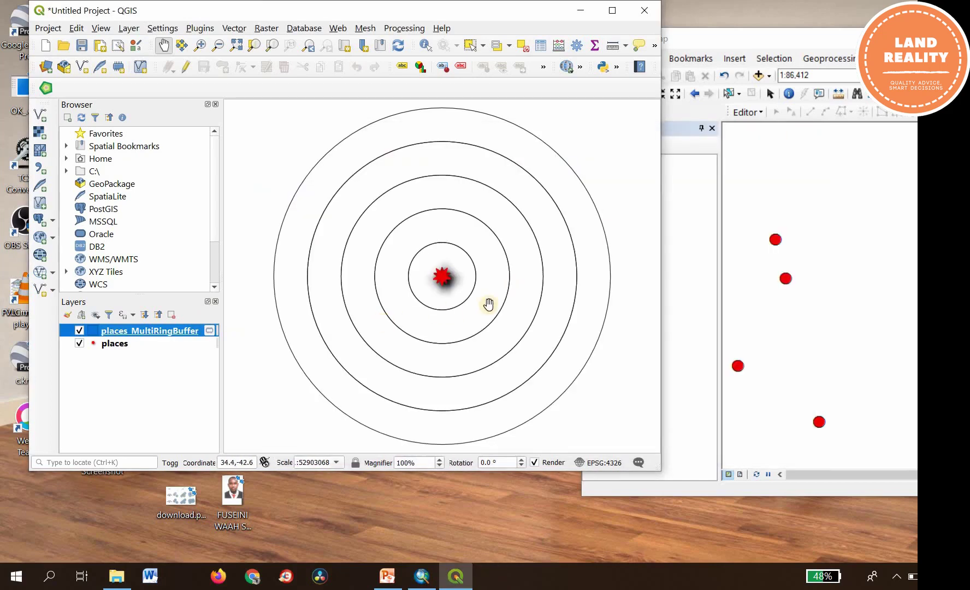
Activate ArcMap and arrange QGIS on the left, ArcMap on the right.
scroll(488, 305, "up", 2)
scroll(488, 305, "down", 3)
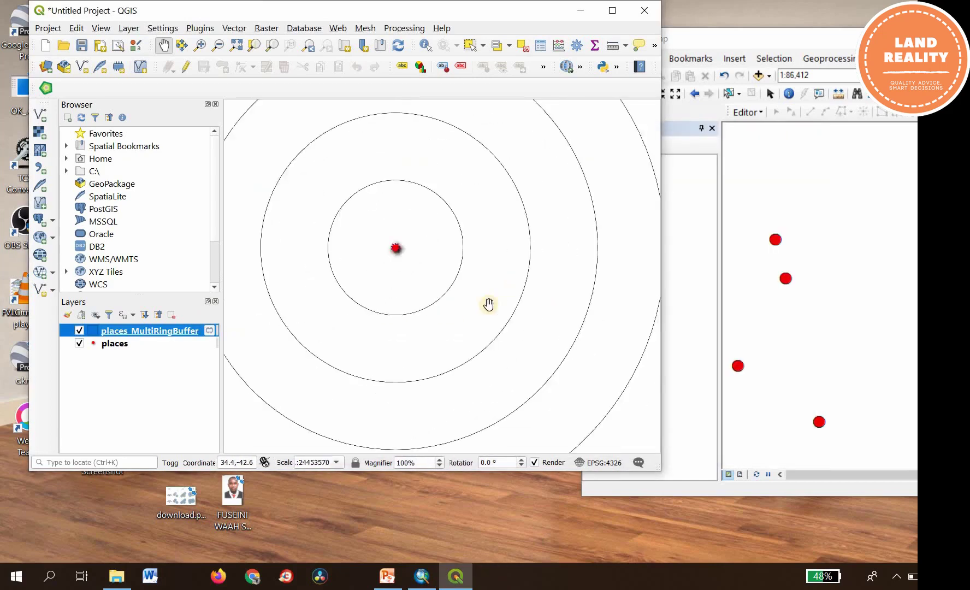
left_click(691, 36)
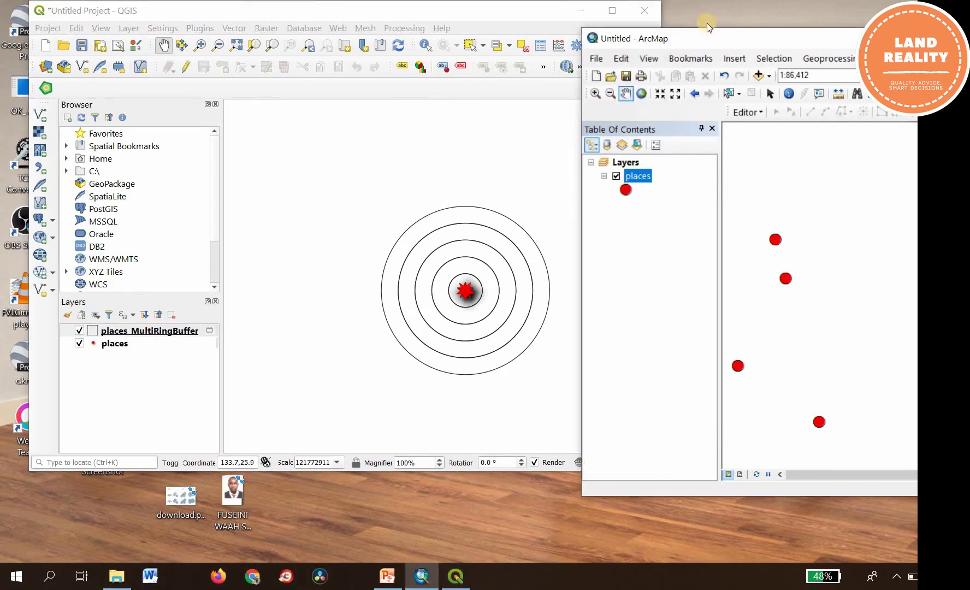
left_click_drag(685, 33, 498, 5)
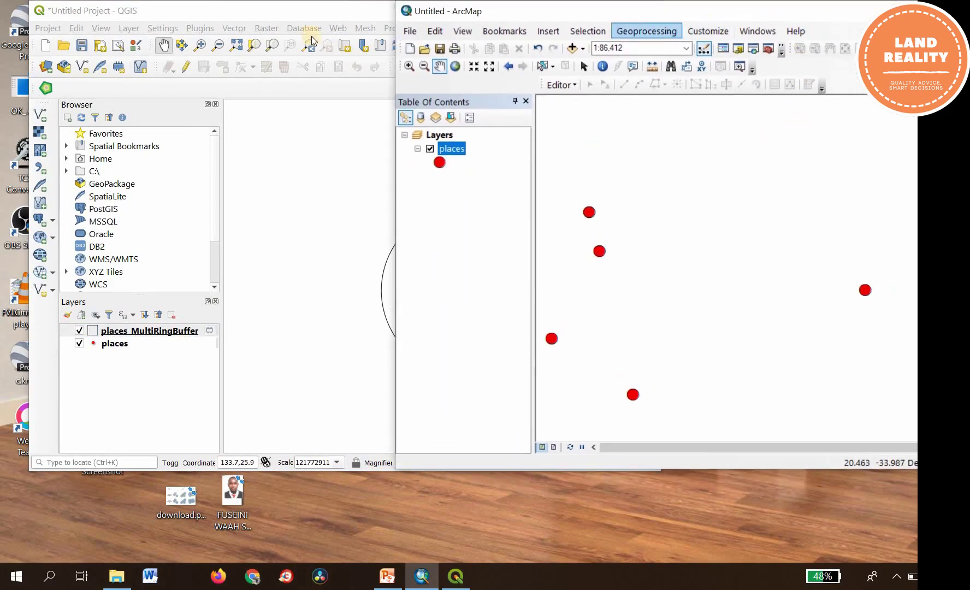
left_click_drag(211, 16, 77, 17)
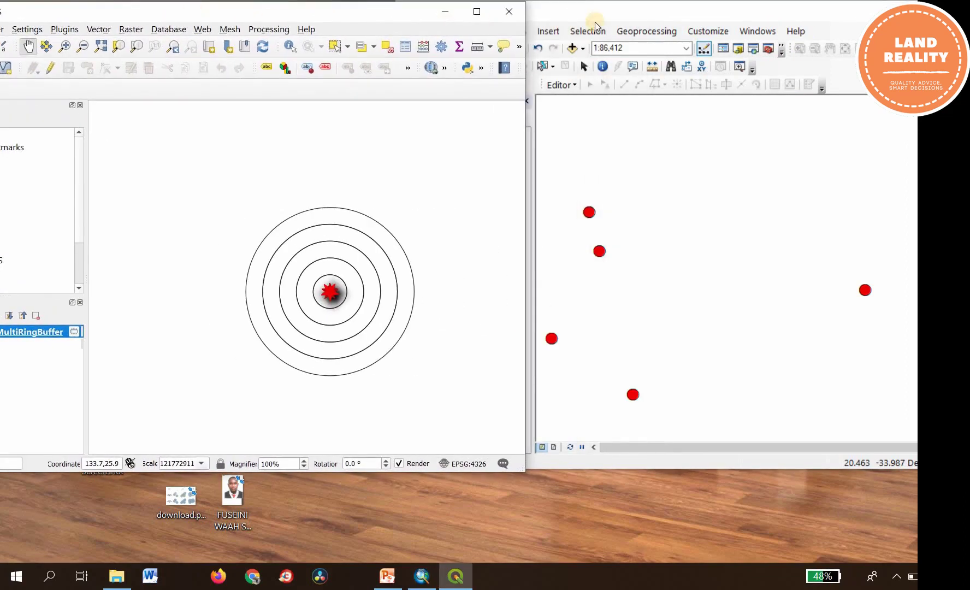
left_click_drag(699, 18, 775, 18)
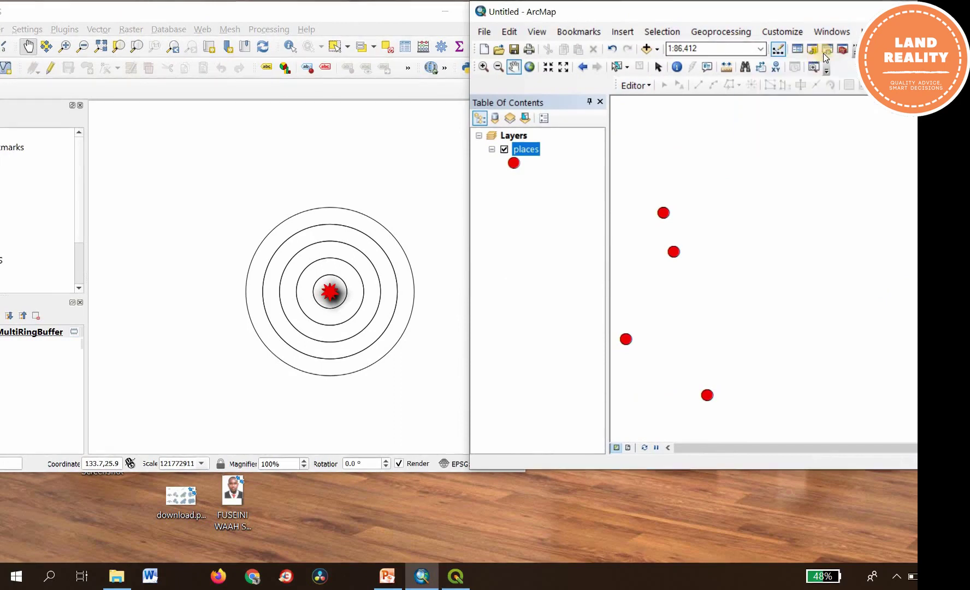
Launch Multiple Ring Buffer from ArcToolbox's Analysis Tools > Proximity toolset.
left_click(844, 49)
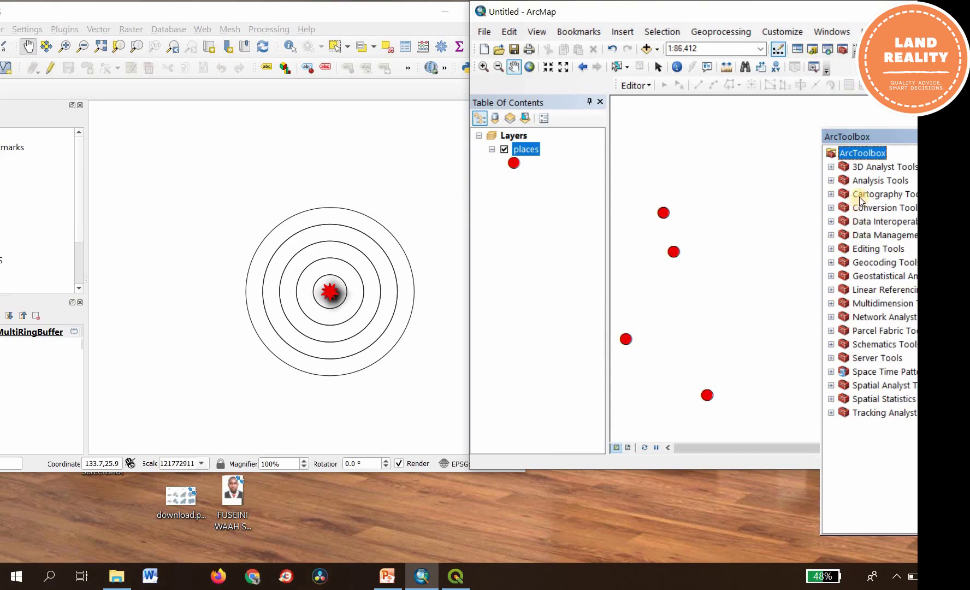
left_click(831, 180)
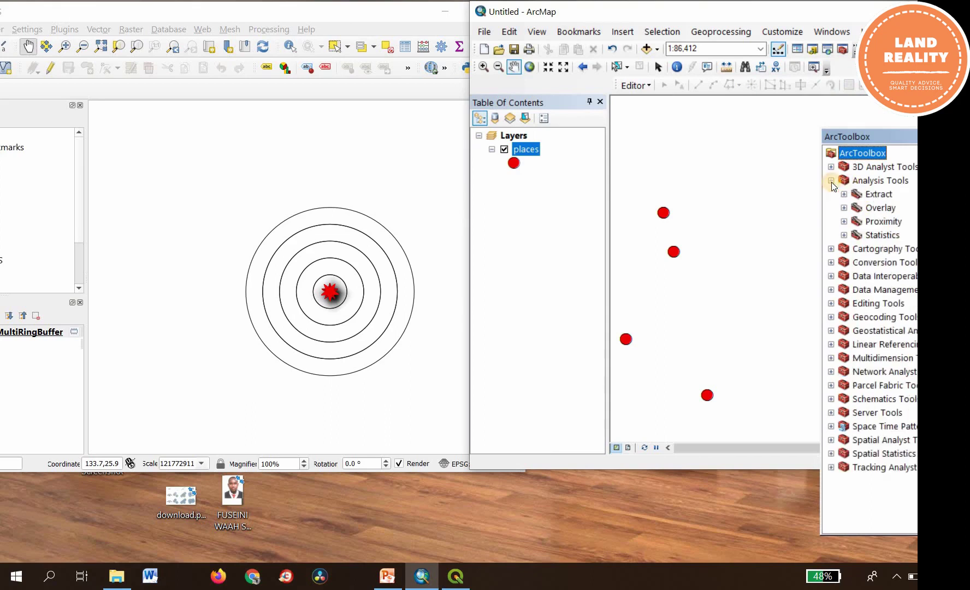
left_click(844, 221)
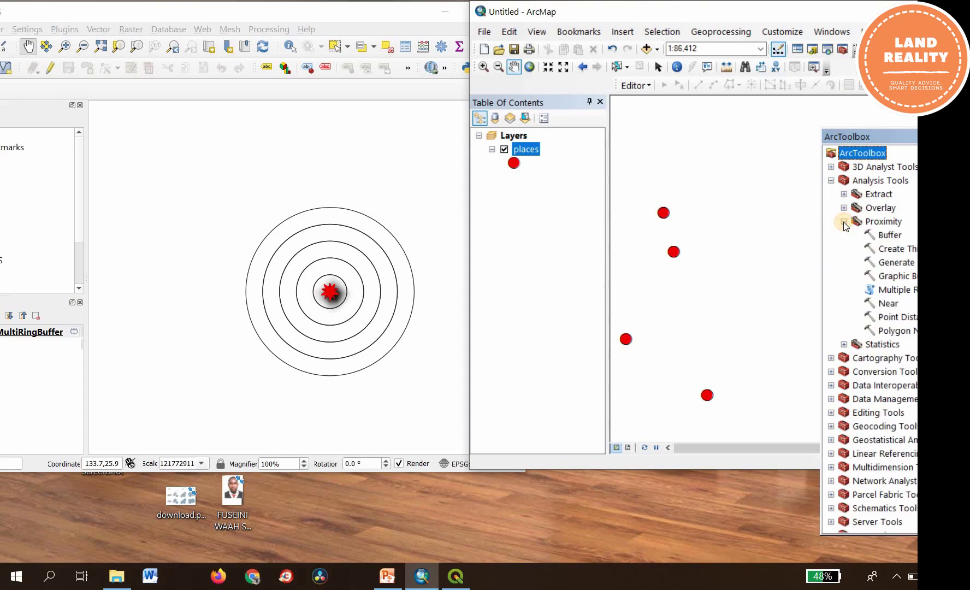
double_click(901, 290)
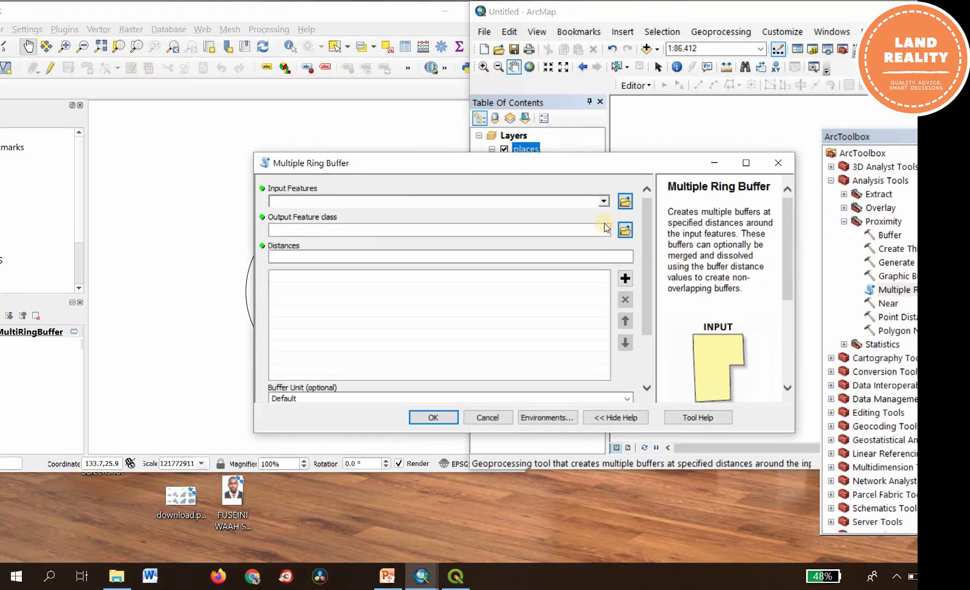
Choose places as input features and add ring distances 10, 20 and 30.
left_click(604, 201)
left_click(315, 217)
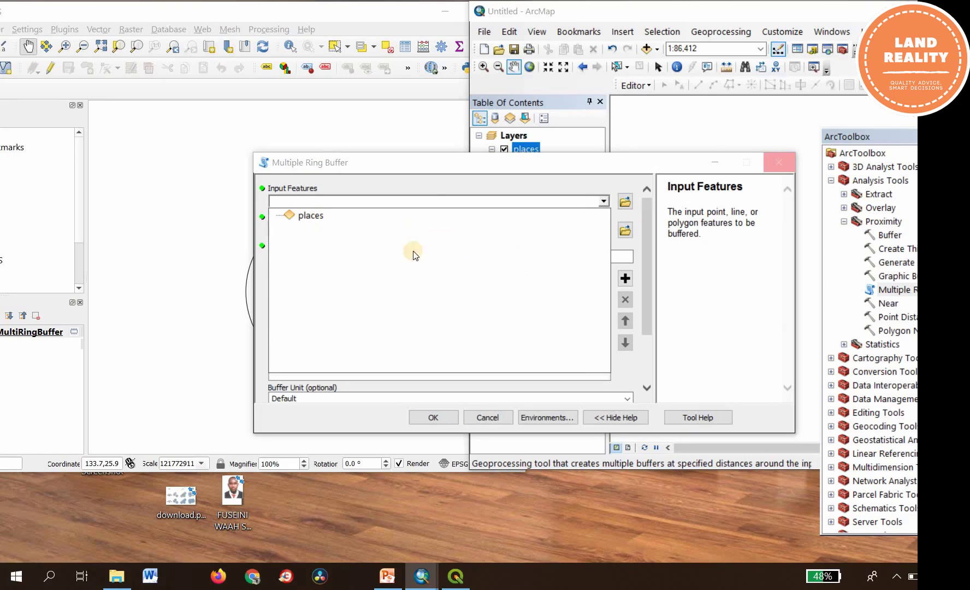
left_click(614, 259)
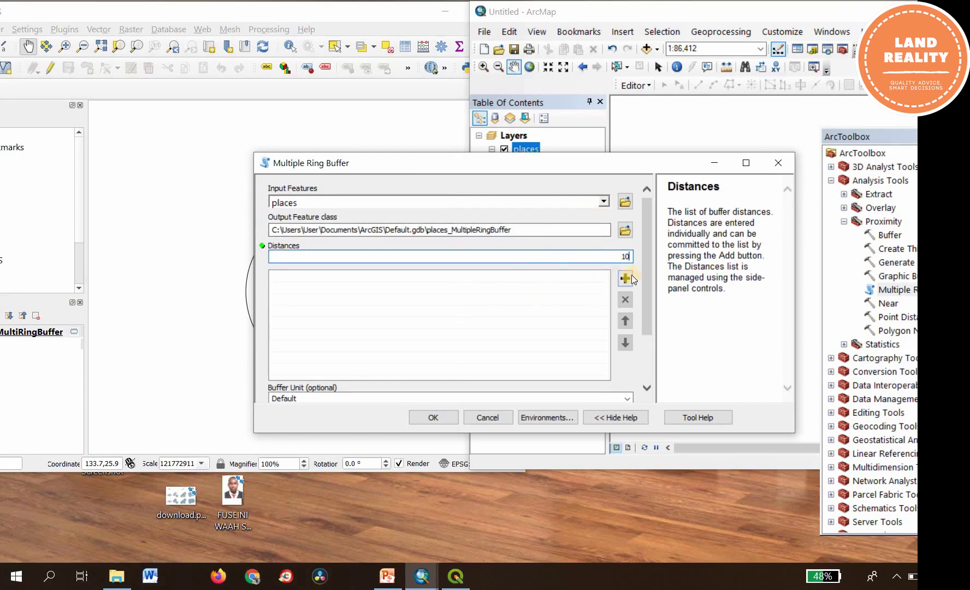
left_click(626, 279)
left_click(614, 257)
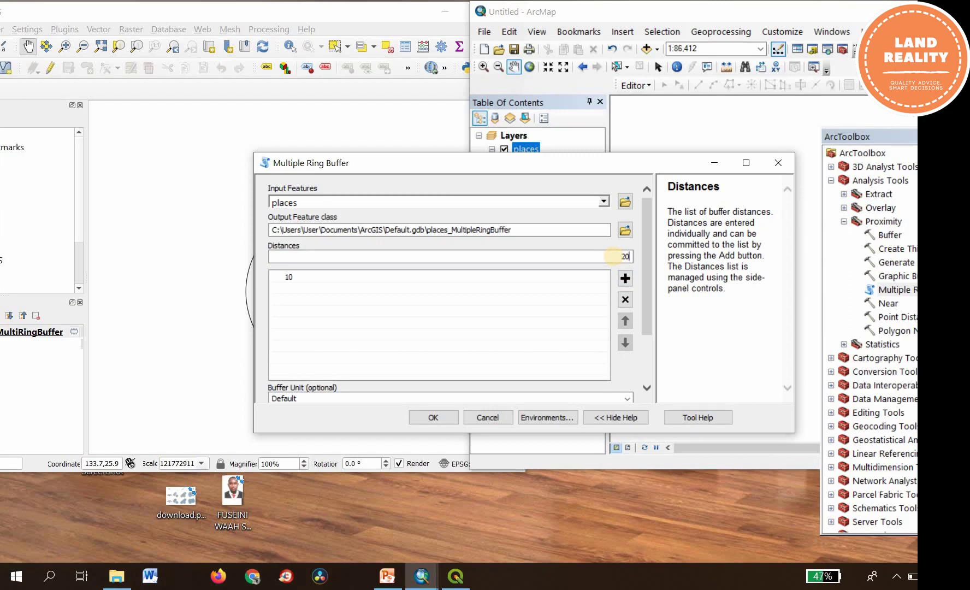
left_click(628, 280)
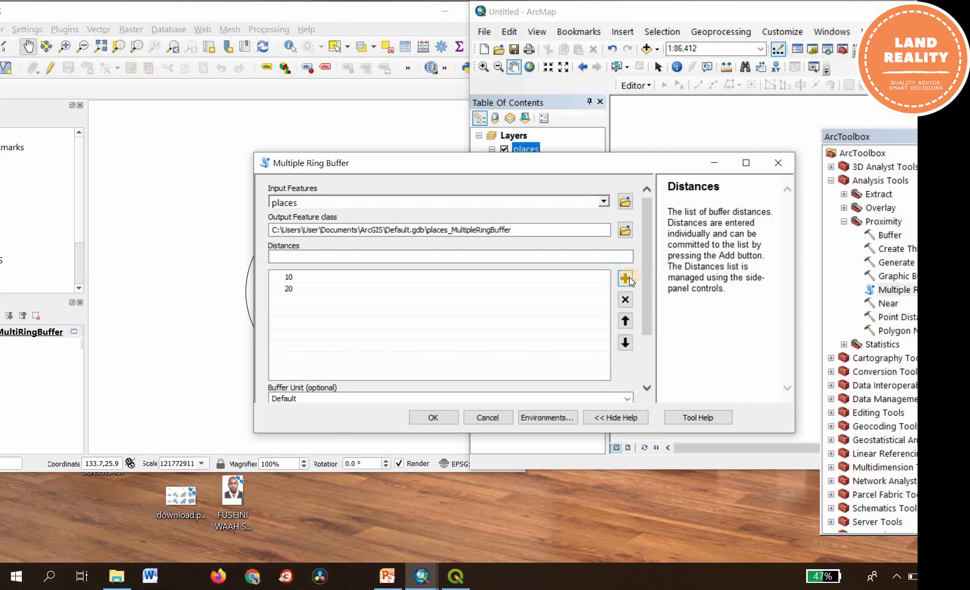
left_click(626, 255)
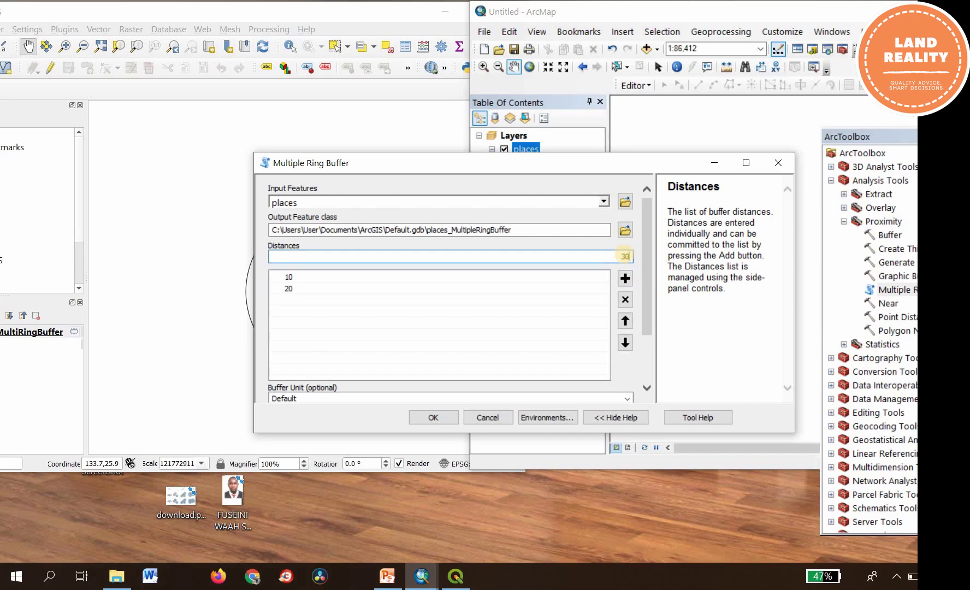
left_click(624, 279)
Add distances 40 and 50, keep Dissolve ALL, and run the tool.
left_click(622, 253)
type("40")
left_click(625, 278)
left_click(624, 256)
type("50")
left_click(625, 278)
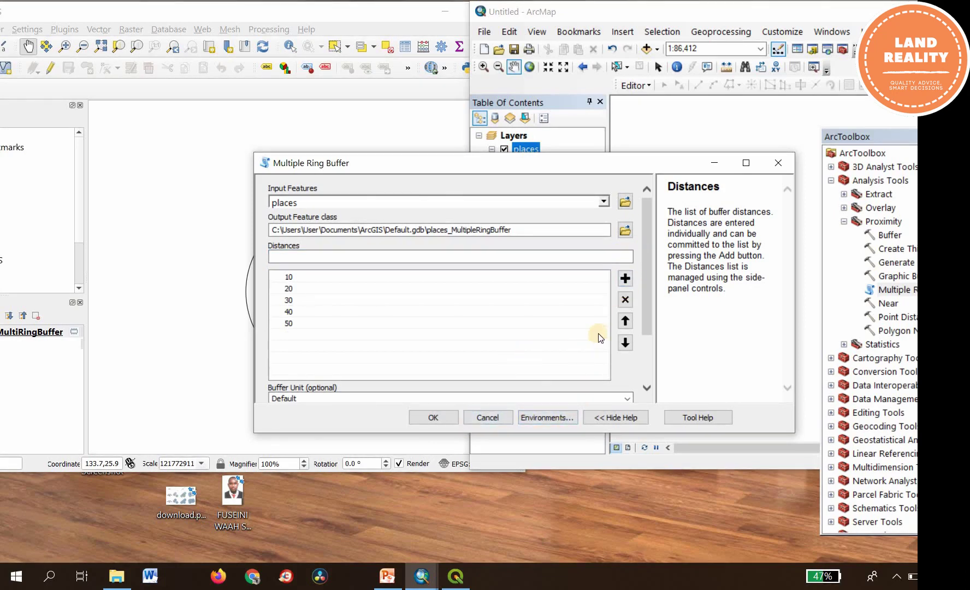
left_click(666, 305)
left_click(643, 367)
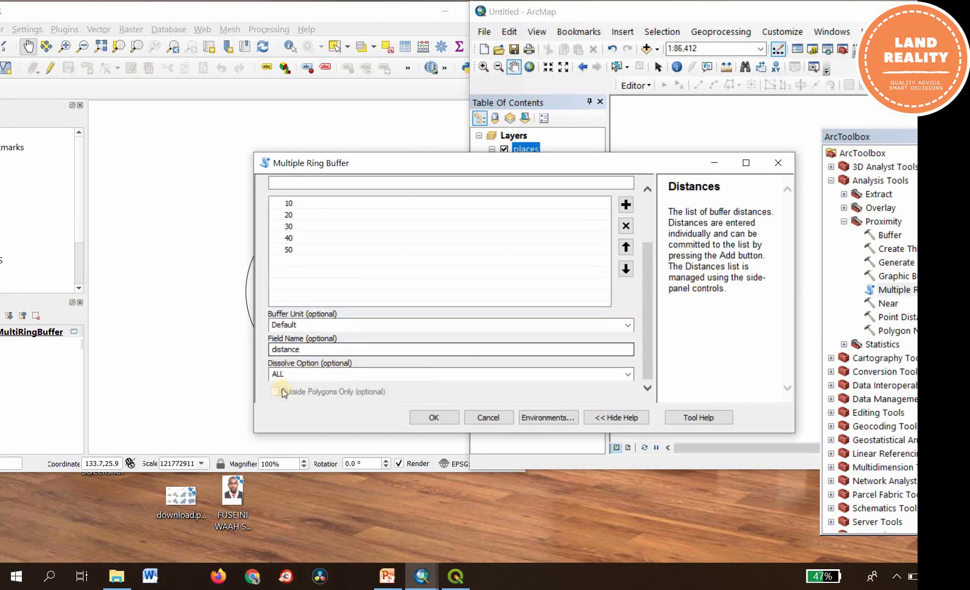
left_click(440, 422)
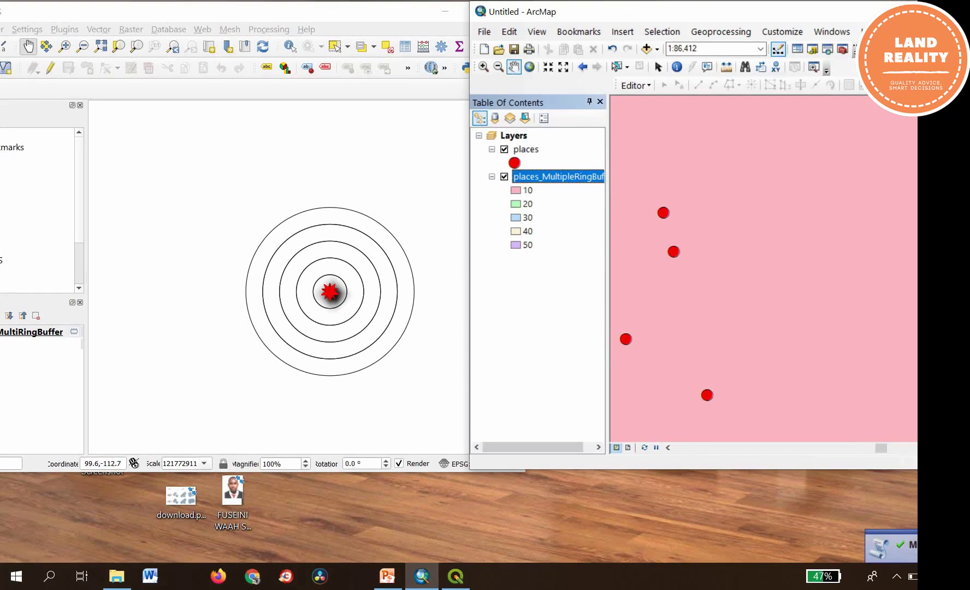
Zoom to the places_MultipleRingBuffer layer in ArcMap, then bring QGIS to the front.
right_click(537, 178)
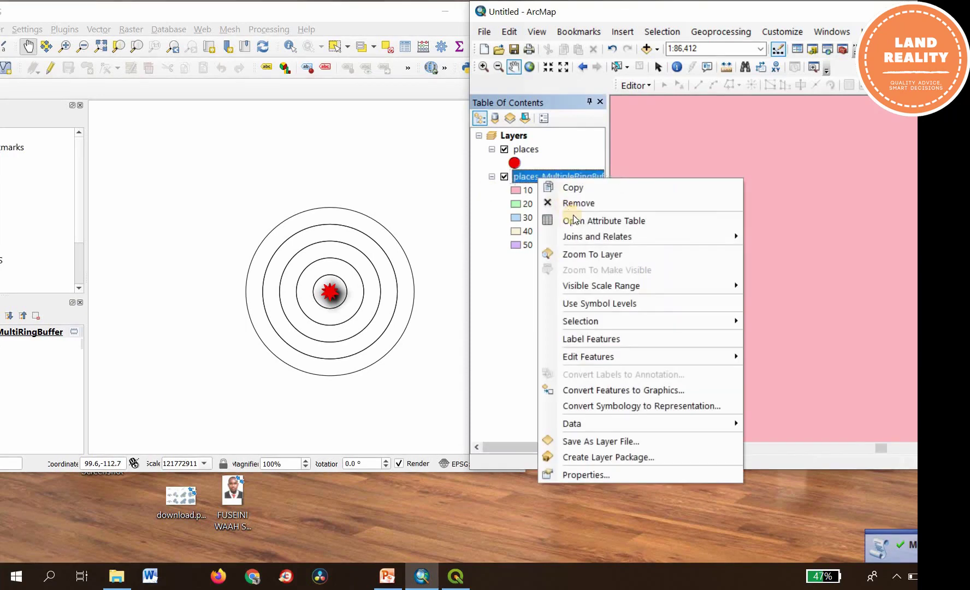
left_click(587, 254)
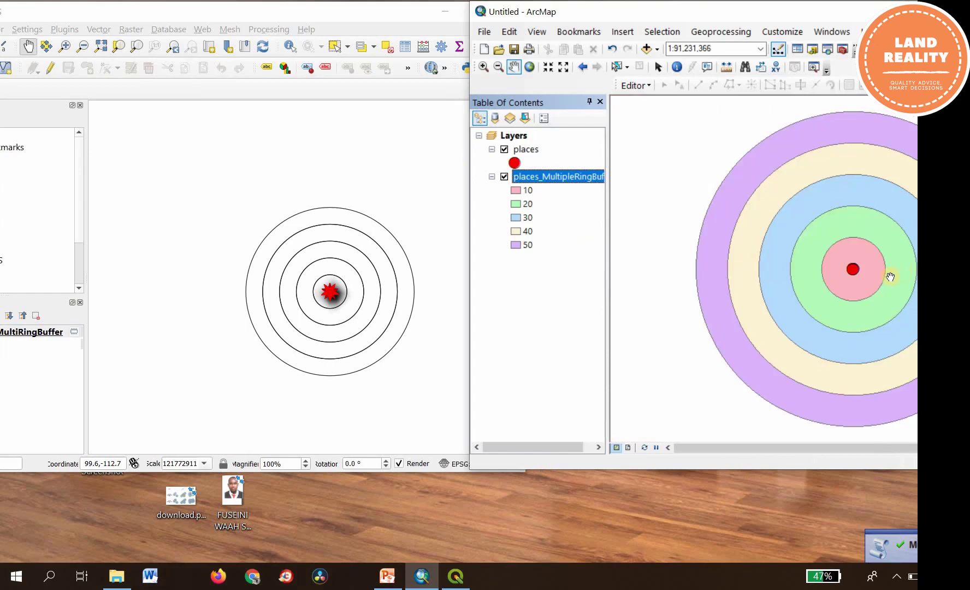
scroll(888, 278, "up", 3)
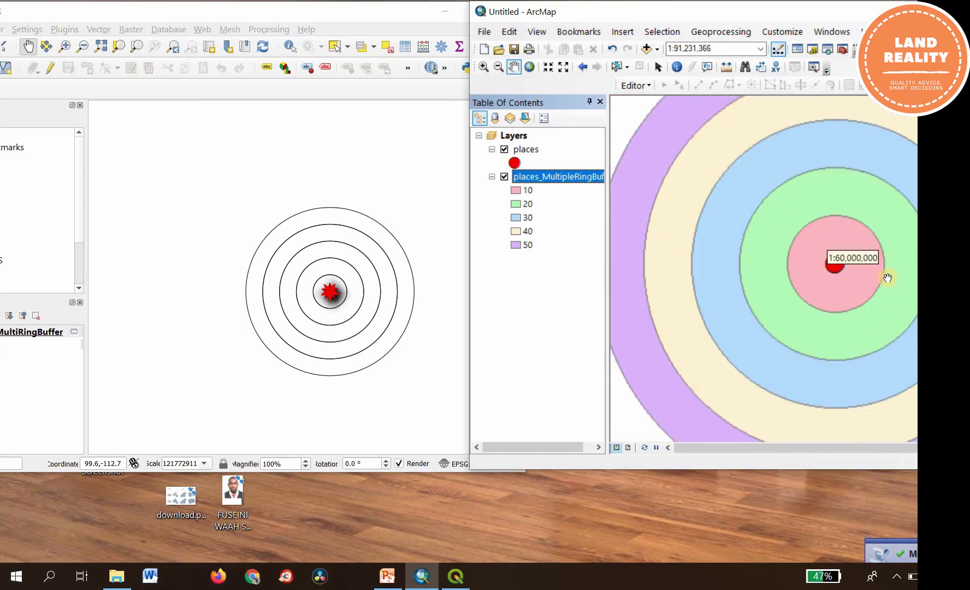
scroll(887, 278, "up", 3)
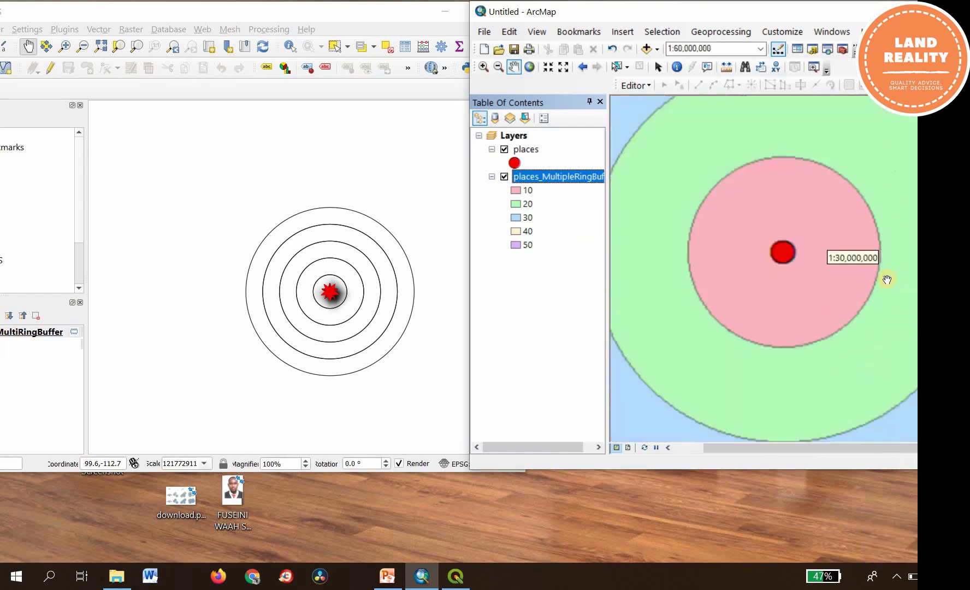
scroll(888, 281, "down", 3)
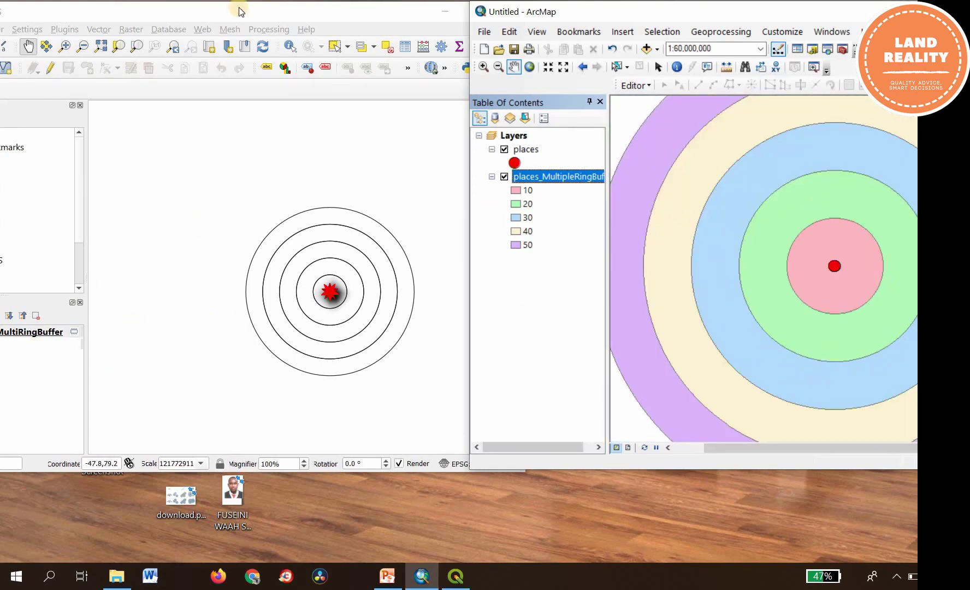
left_click_drag(276, 3, 362, 0)
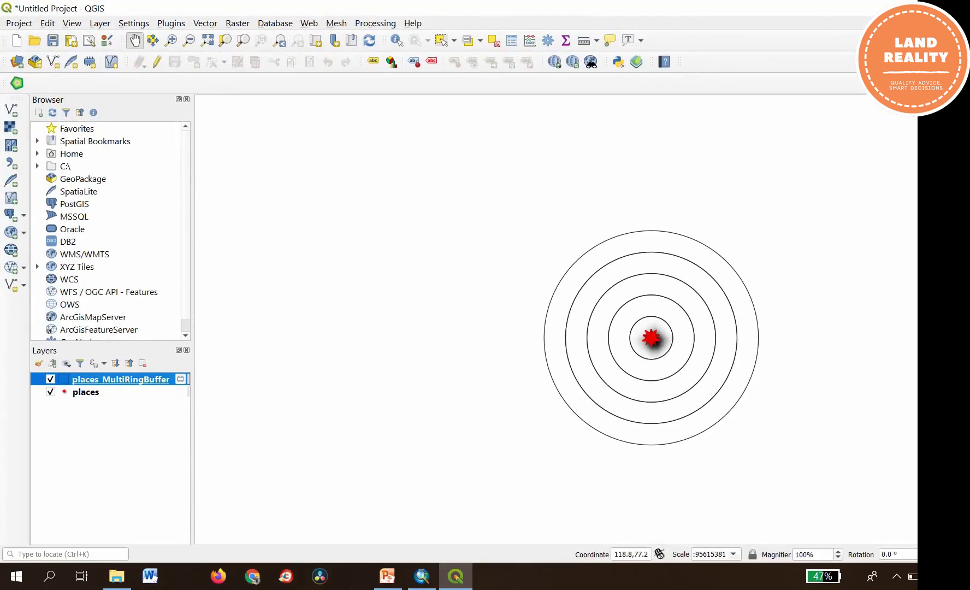
Shrink QGIS to sit beside ArcMap and open the places_MultiRingBuffer symbology settings.
key("super+Down")
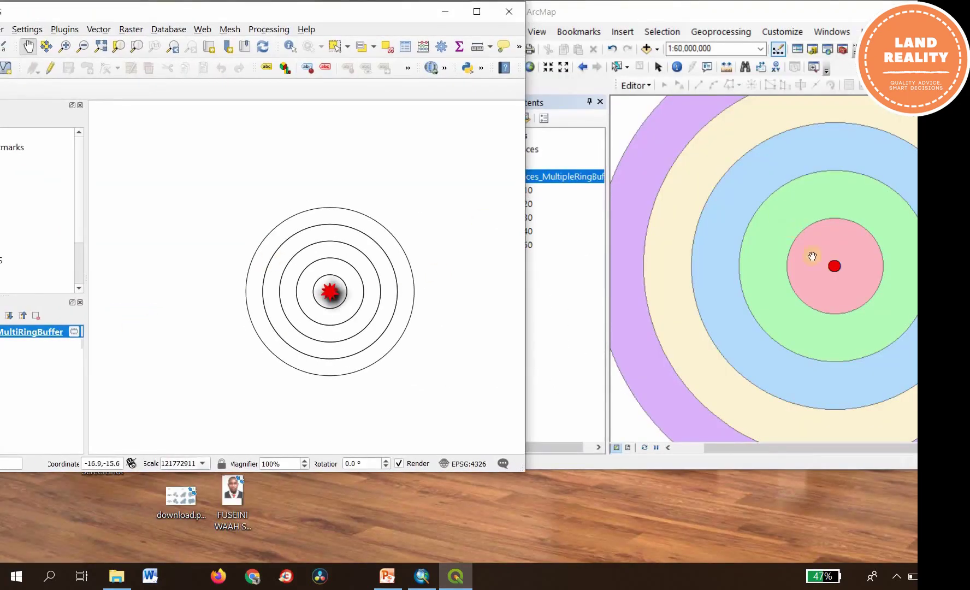
left_click(40, 334)
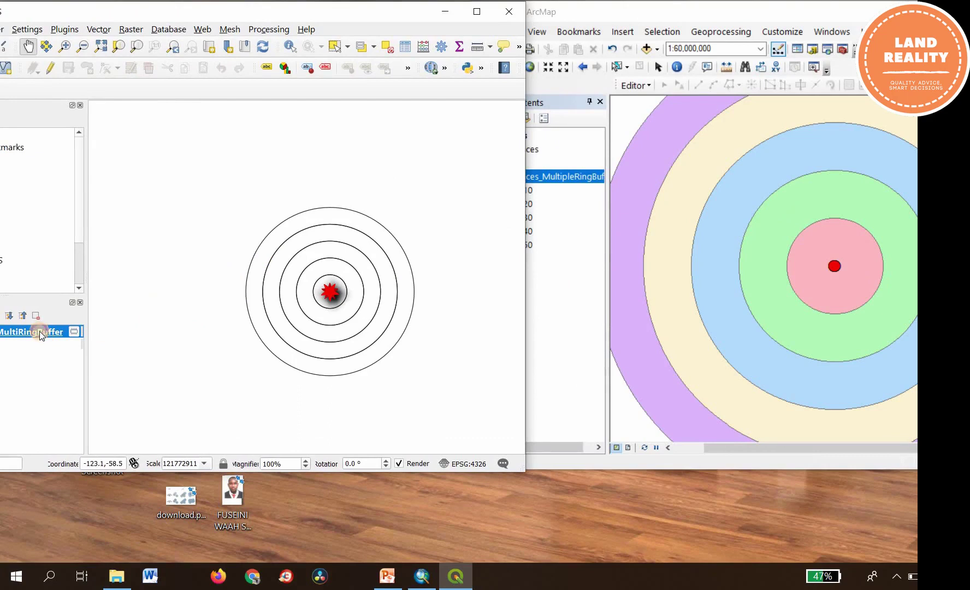
double_click(40, 332)
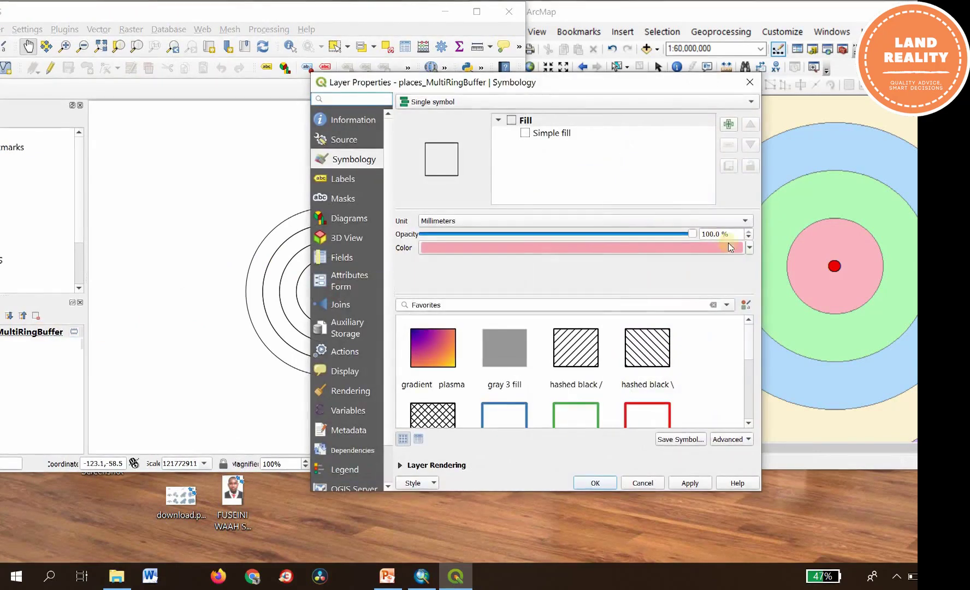
Give the rings a Solid Simple fill in magenta #e157f3.
left_click(551, 134)
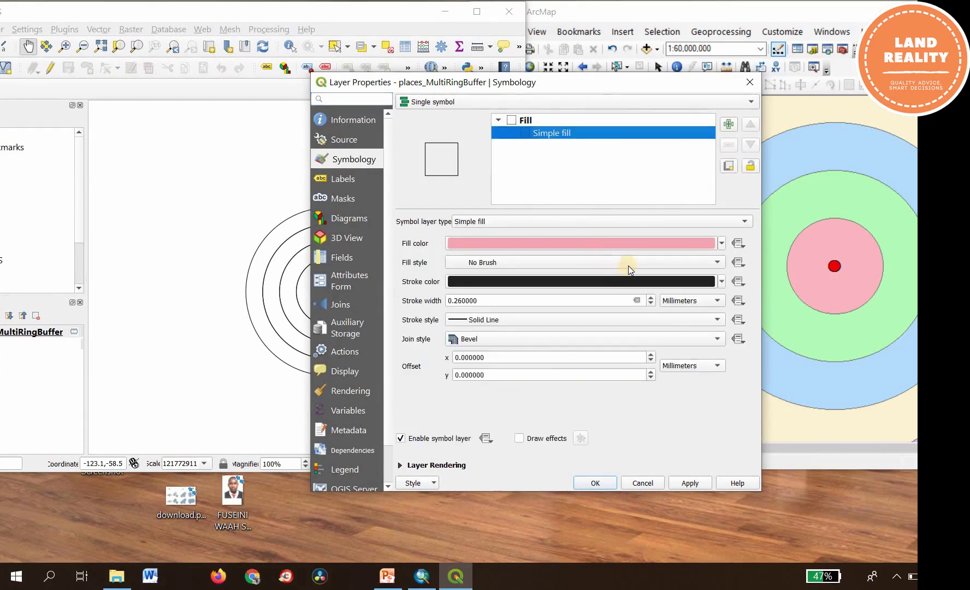
left_click(658, 261)
left_click(495, 251)
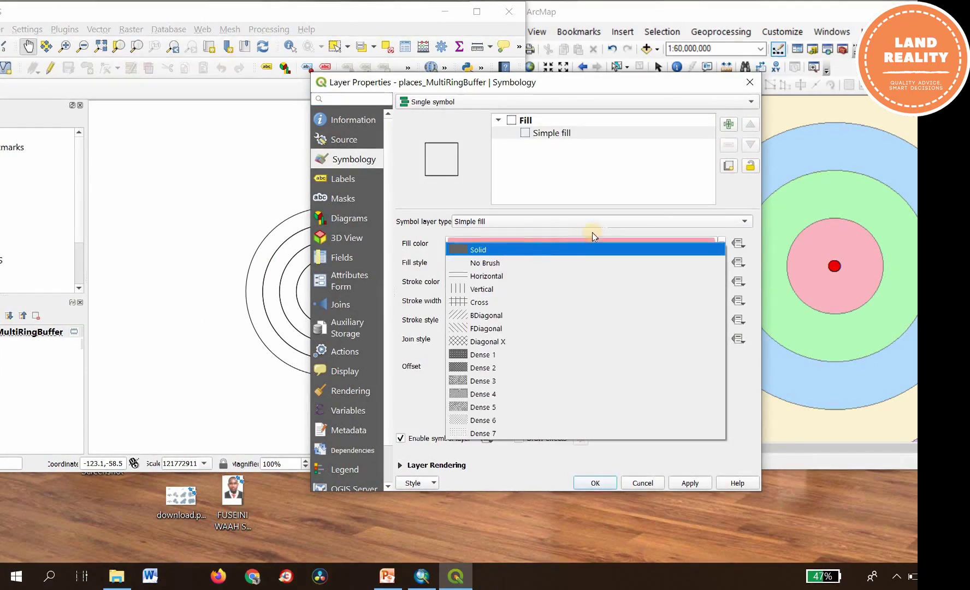
left_click(709, 244)
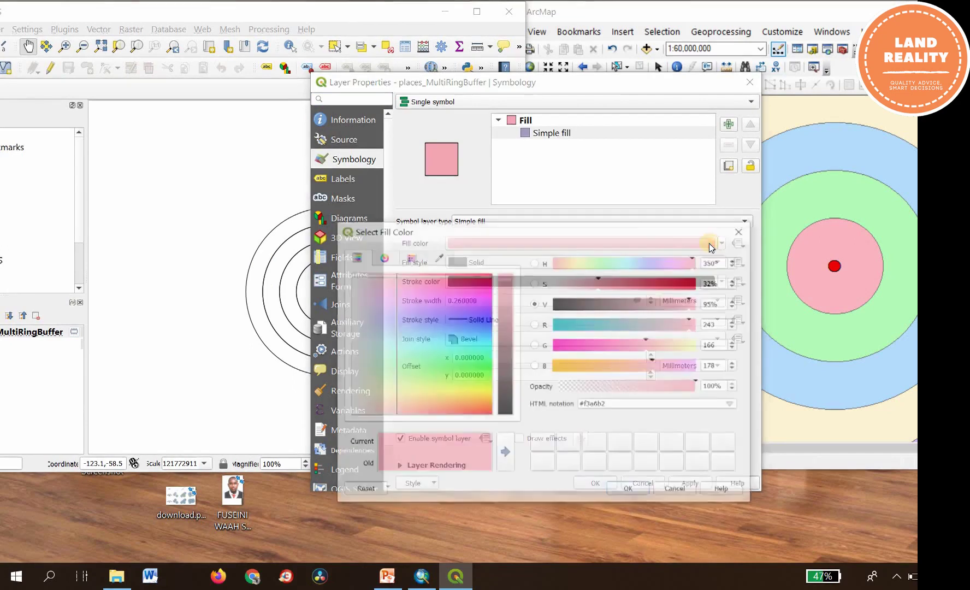
left_click(440, 297)
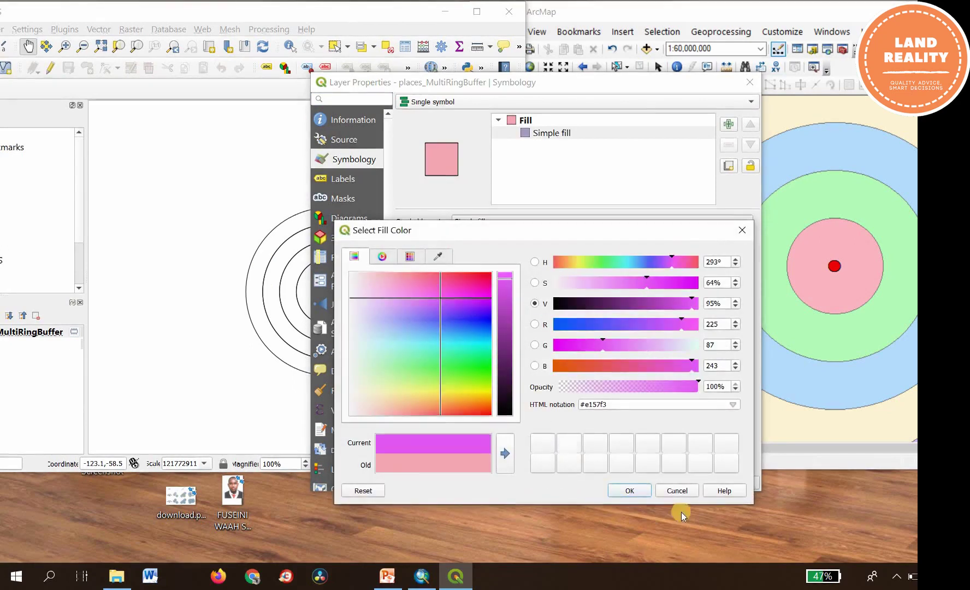
left_click(628, 491)
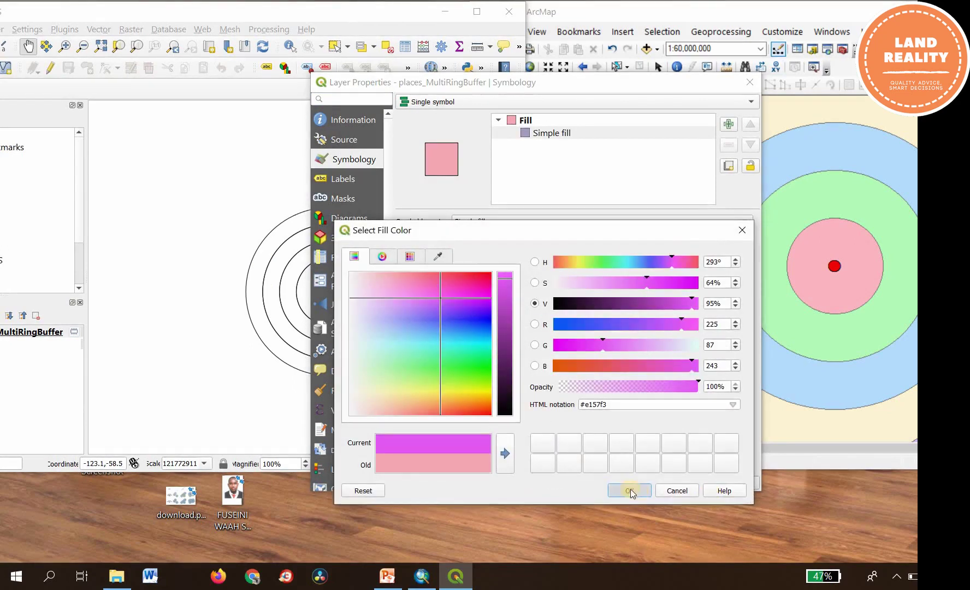
left_click(595, 483)
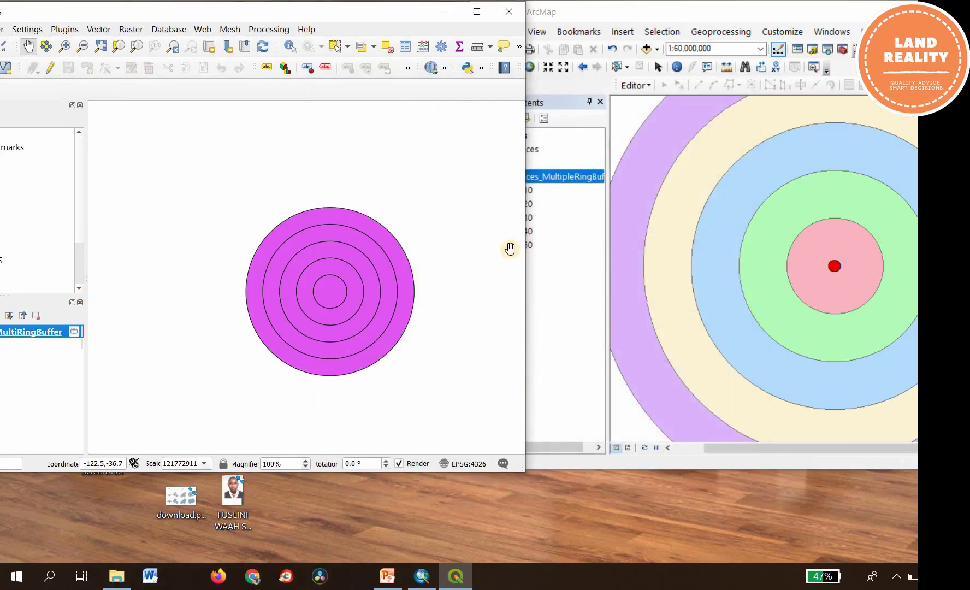
Move places_MultiRingBuffer below the places layer, then shift QGIS aside to reveal ArcMap.
left_click_drag(426, 19, 590, 25)
left_click(137, 340)
left_click(140, 351)
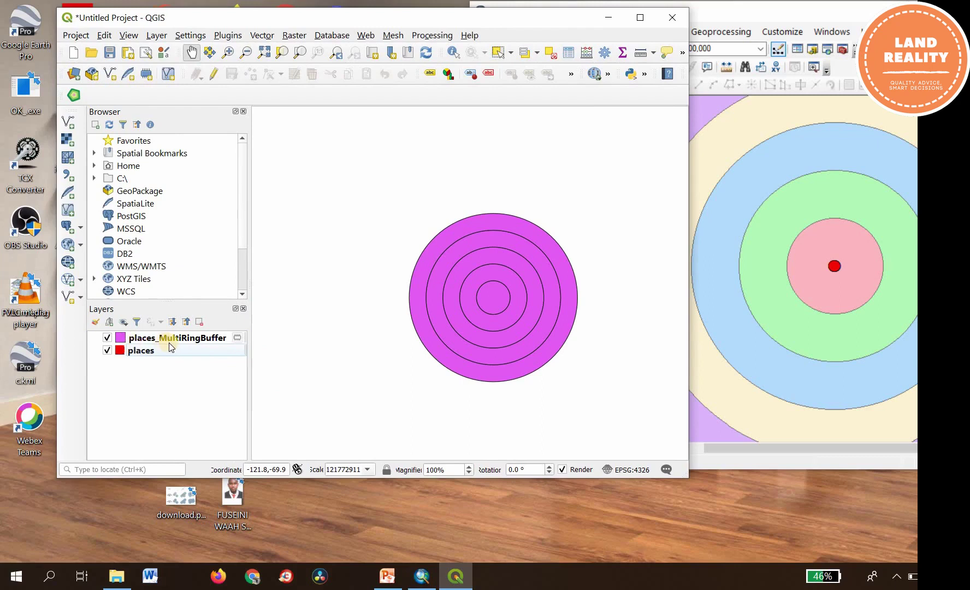
left_click_drag(170, 339, 173, 375)
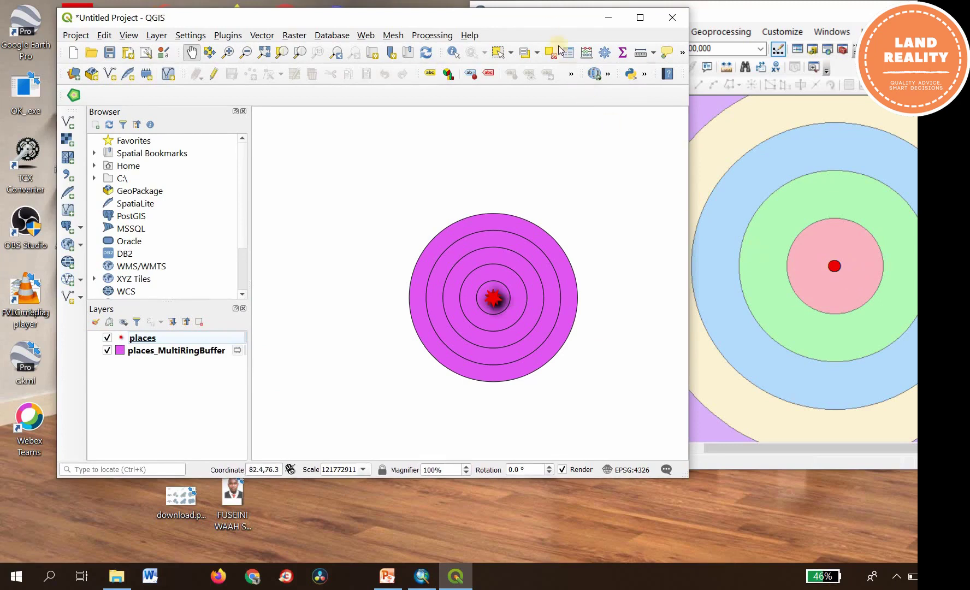
left_click_drag(484, 18, 391, 19)
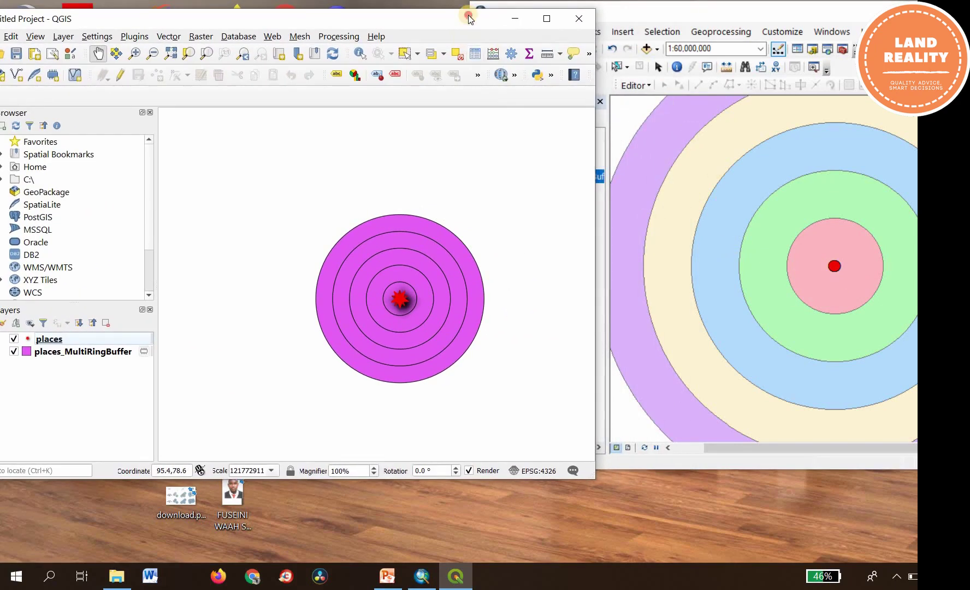
left_click_drag(467, 18, 408, 5)
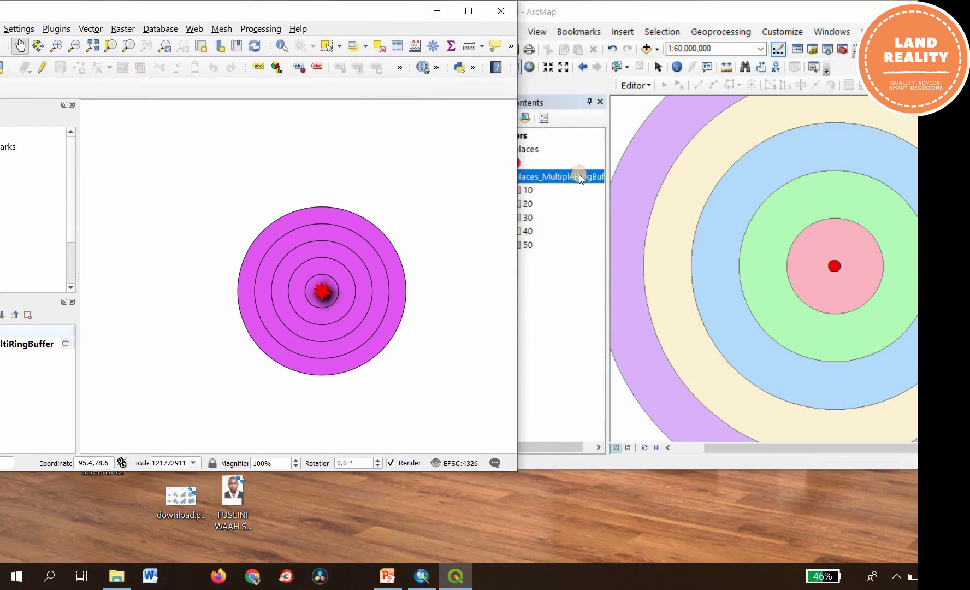
Zoom ArcMap to the full places_MultipleRingBuffer extent, then show the taskbar's hidden icons.
right_click(579, 175)
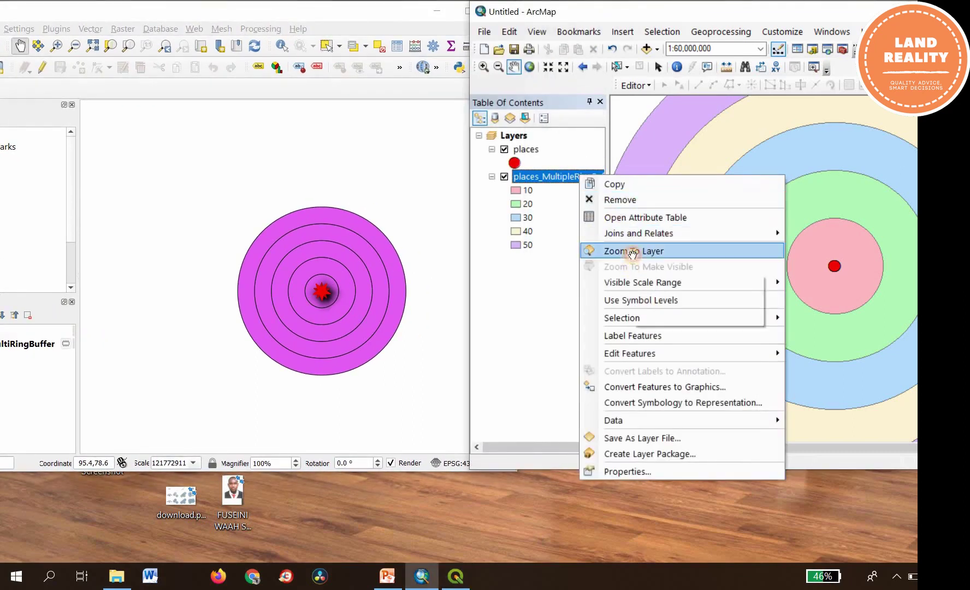
left_click(634, 251)
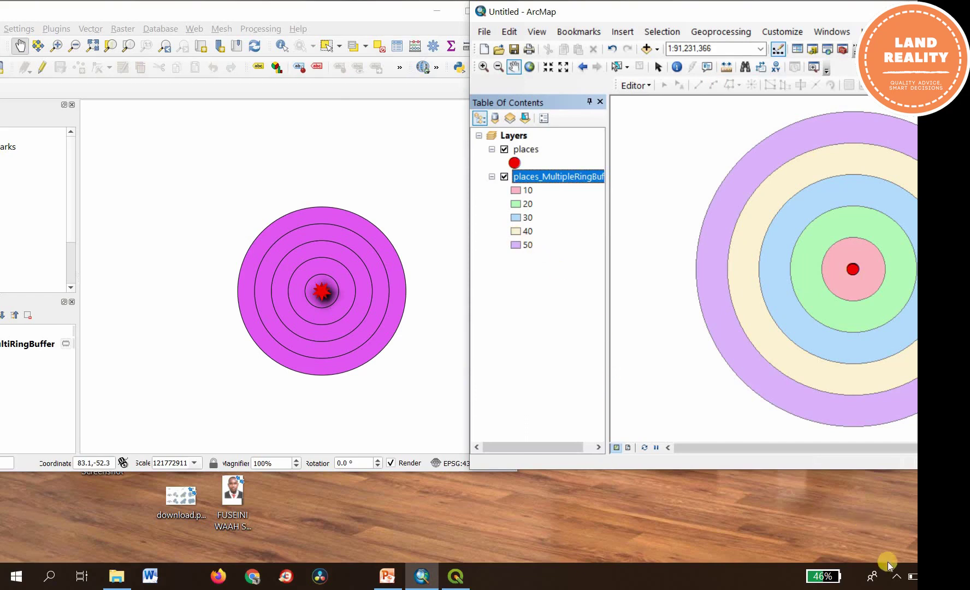
left_click(896, 576)
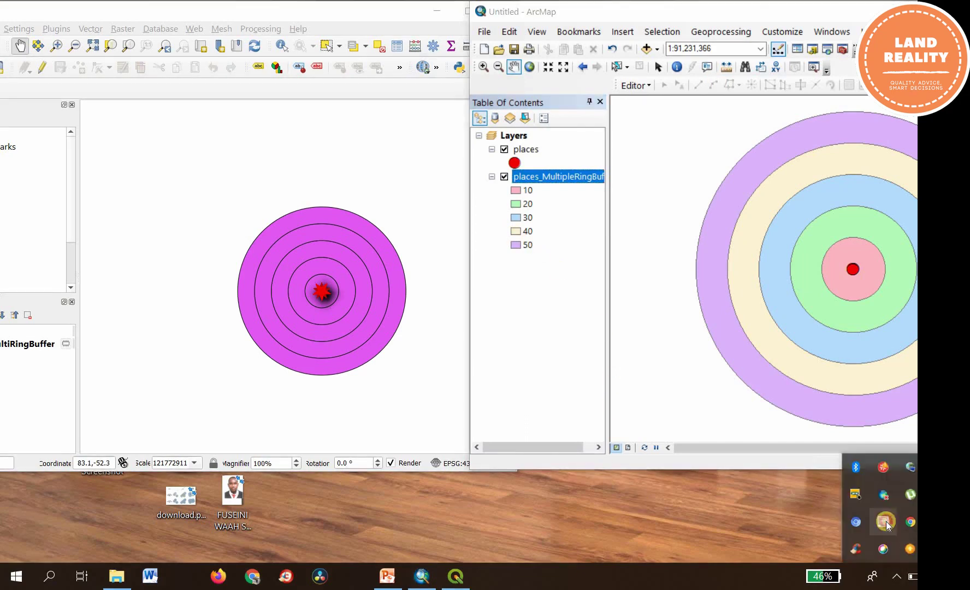